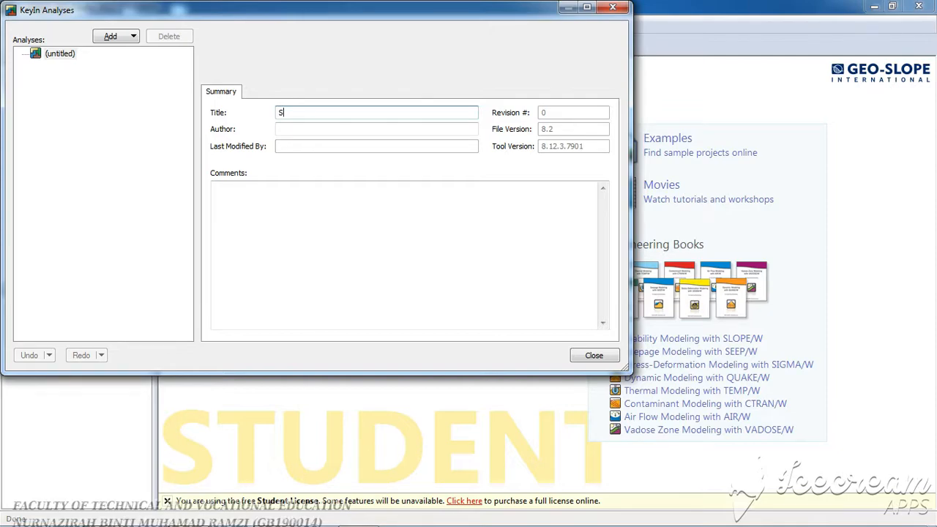
# Title the project Slope Stability Analysis and enter the author's name.
pyautogui.write('ope Stabil')
pyautogui.write('ity Analysia')
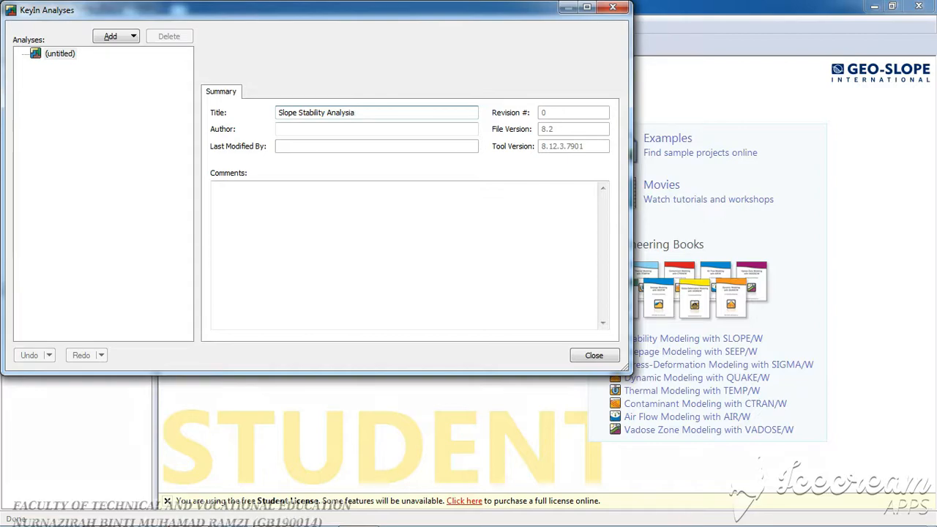
pyautogui.press('BackSpace')
pyautogui.write('s')
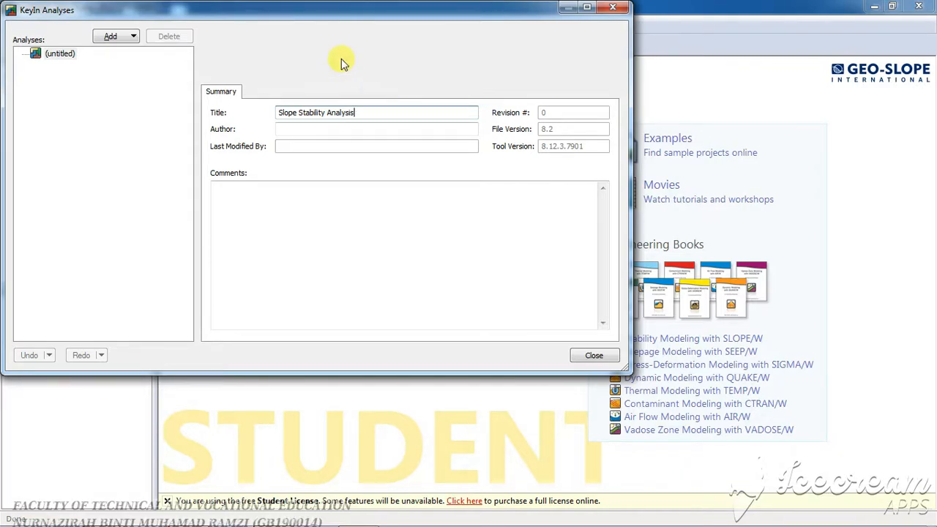
pyautogui.click(344, 129)
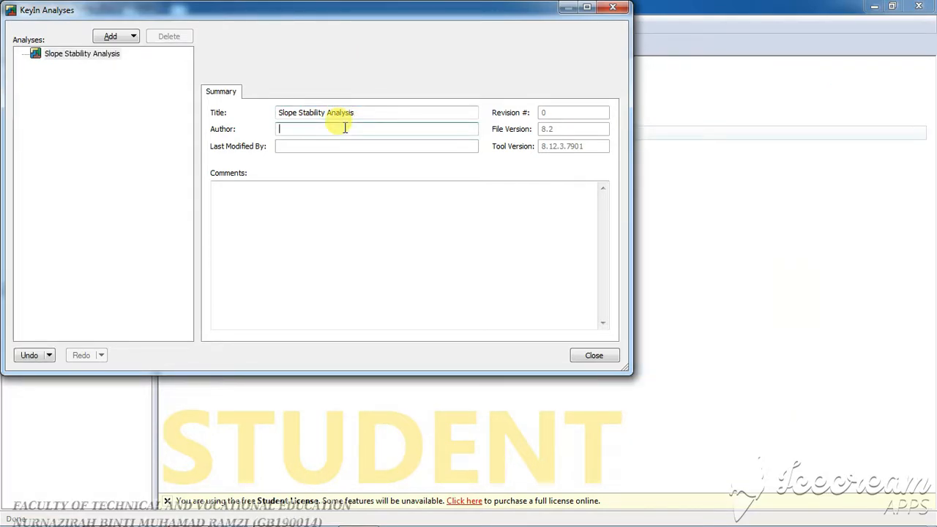
pyautogui.write('Nazirah')
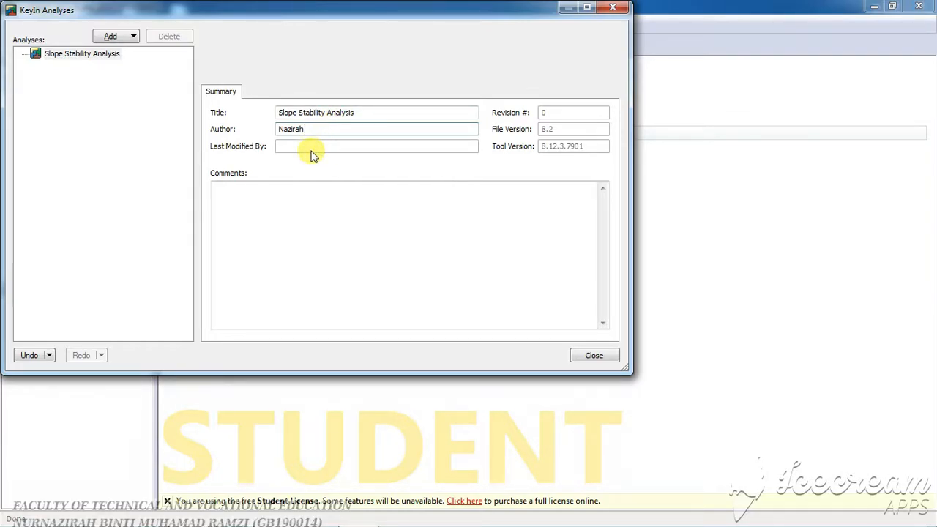
# Add a SLOPE/W Limit Equilibrium analysis and give it the description Example.
pyautogui.click(131, 37)
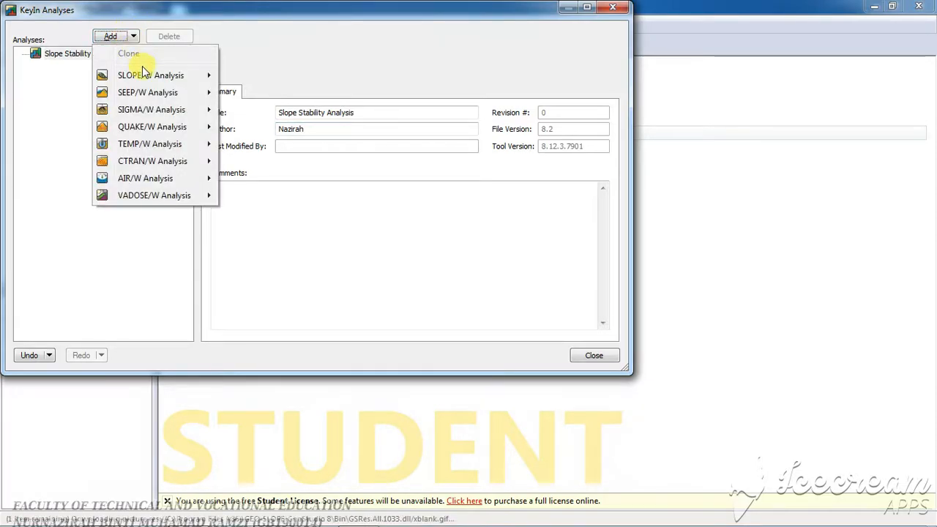
pyautogui.moveTo(145, 79)
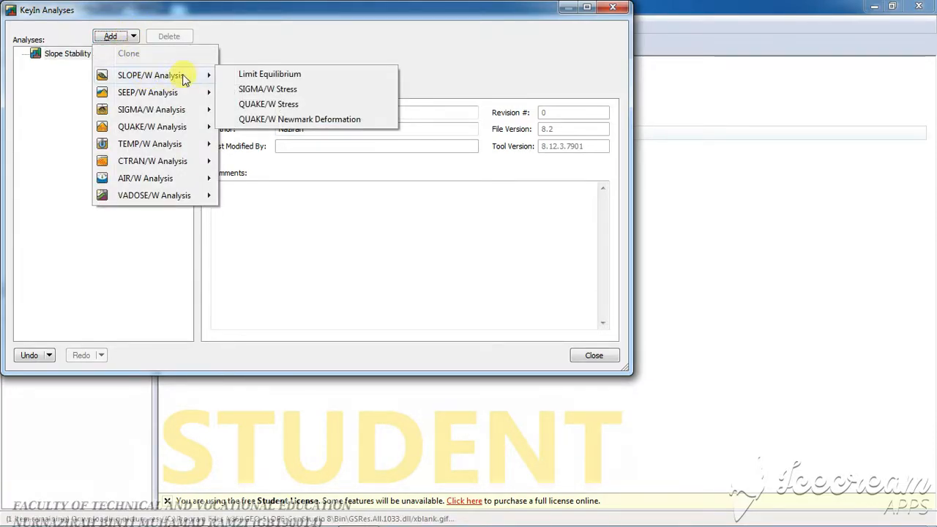
pyautogui.click(272, 74)
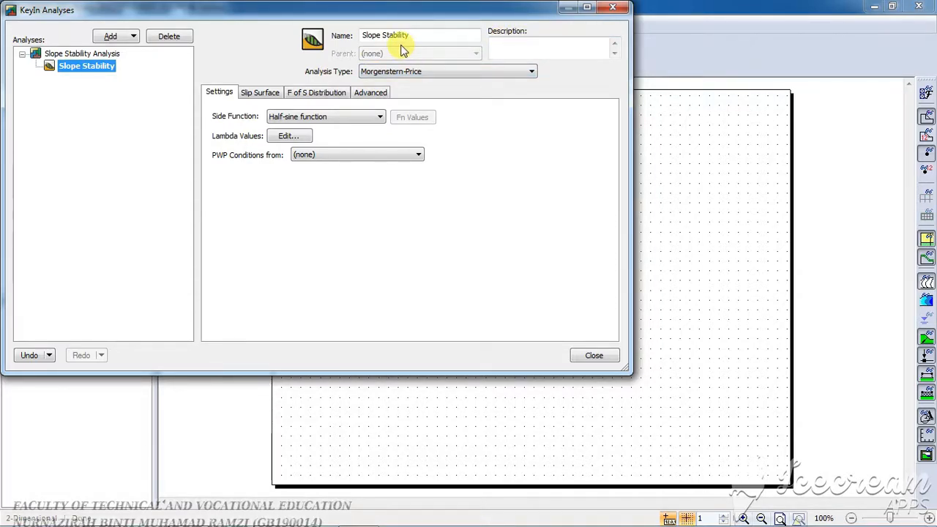
pyautogui.click(512, 47)
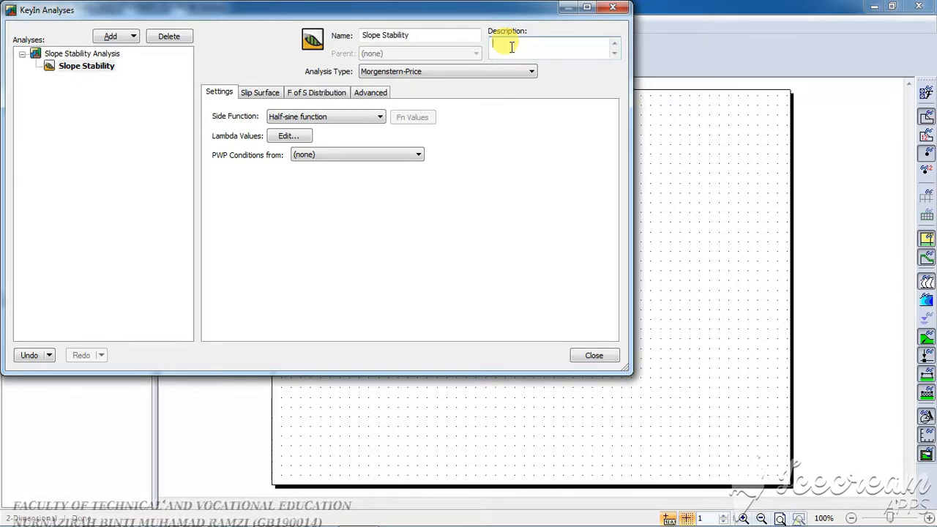
pyautogui.write('Exam')
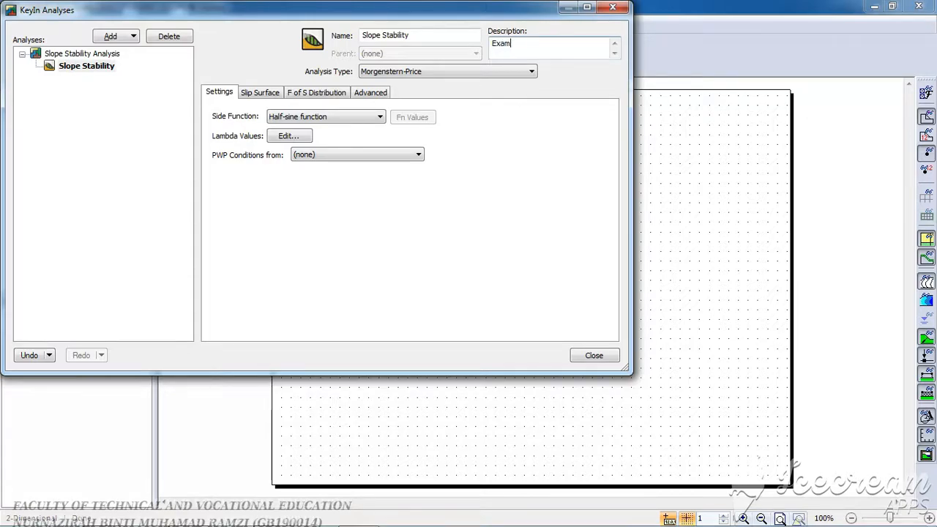
pyautogui.write('ple')
# Keep the Morgenstern-Price analysis type with the half-sine side function, and take the PWP conditions from a Piezometric Line.
pyautogui.click(415, 76)
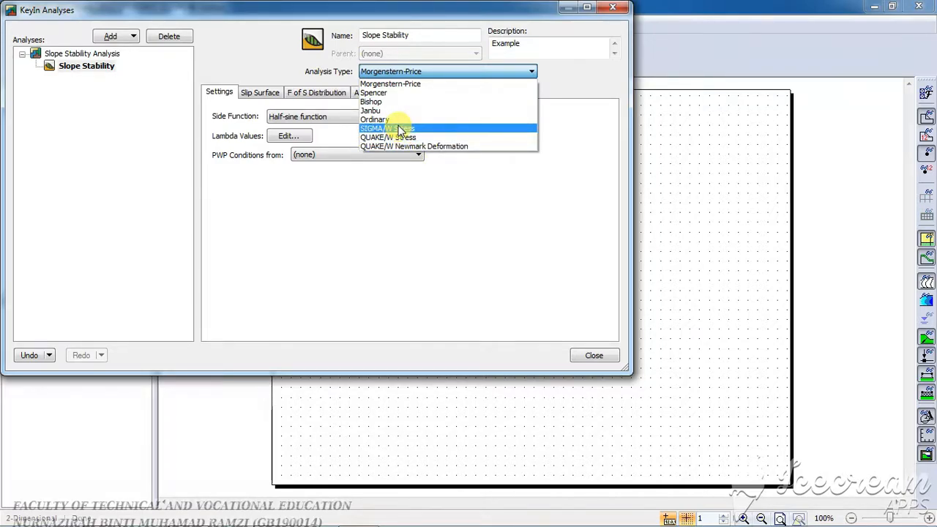
pyautogui.click(406, 86)
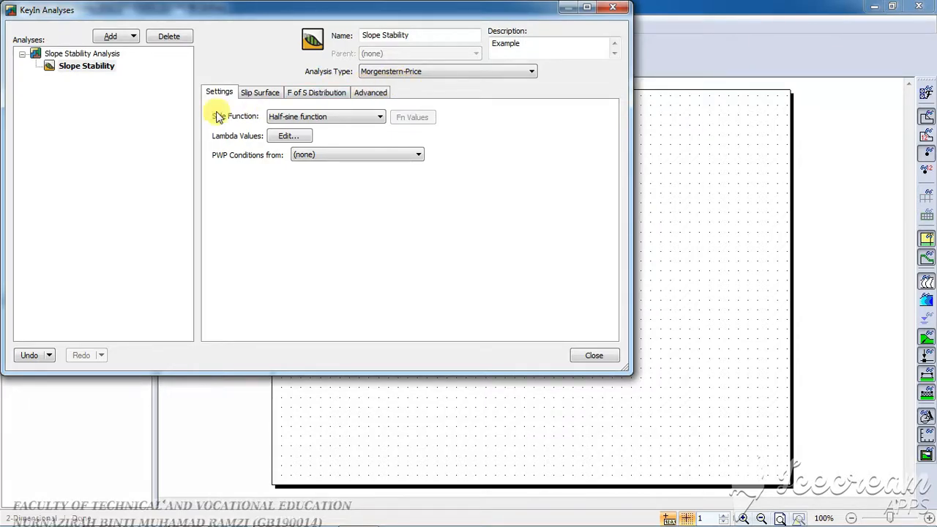
pyautogui.click(318, 119)
pyautogui.click(318, 122)
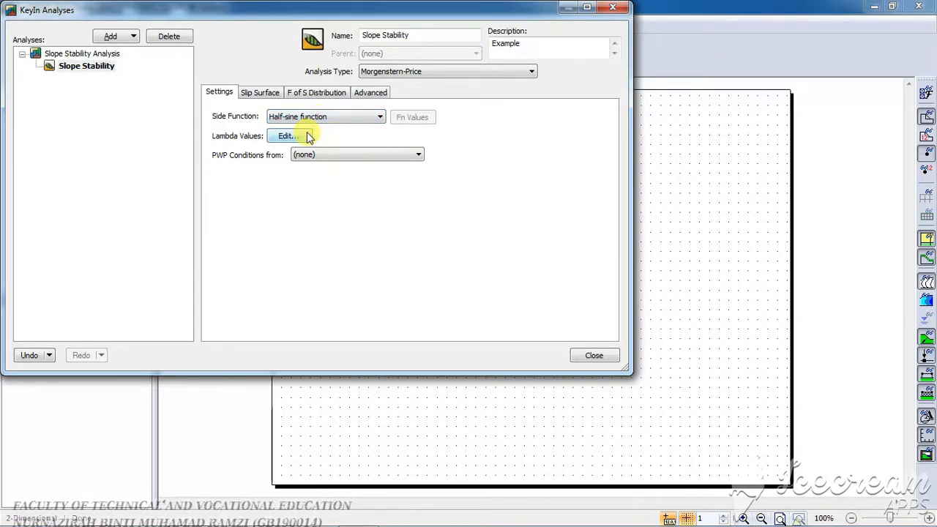
pyautogui.click(307, 158)
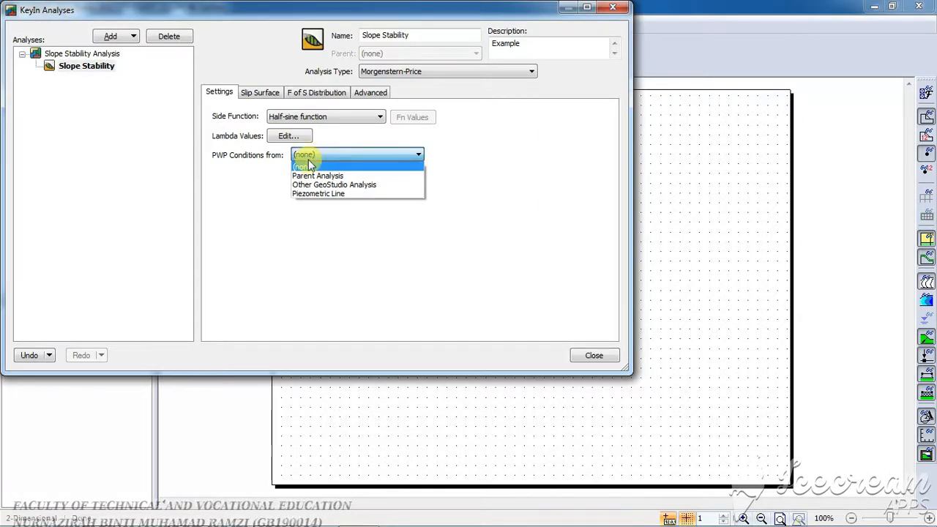
pyautogui.click(321, 194)
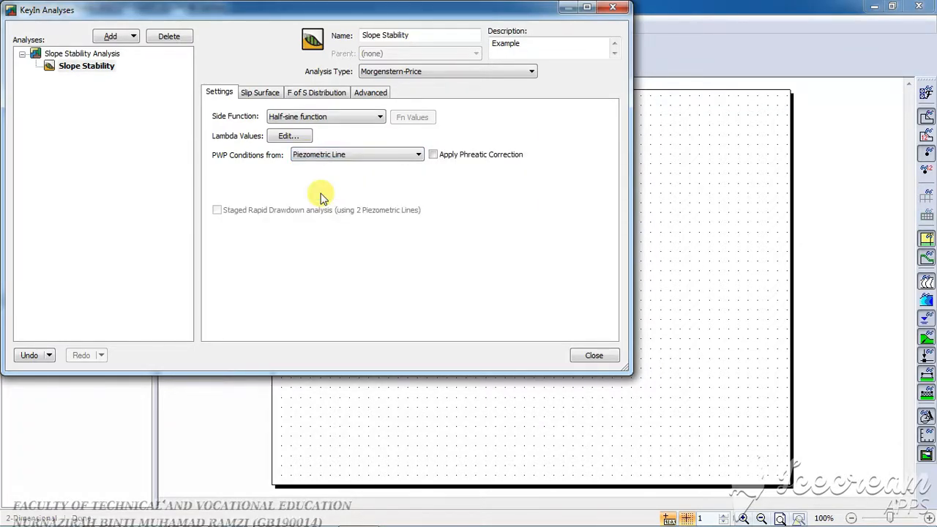
# Review the analysis's slip surface, factor of safety distribution and advanced settings, and close the analysis definition.
pyautogui.click(262, 93)
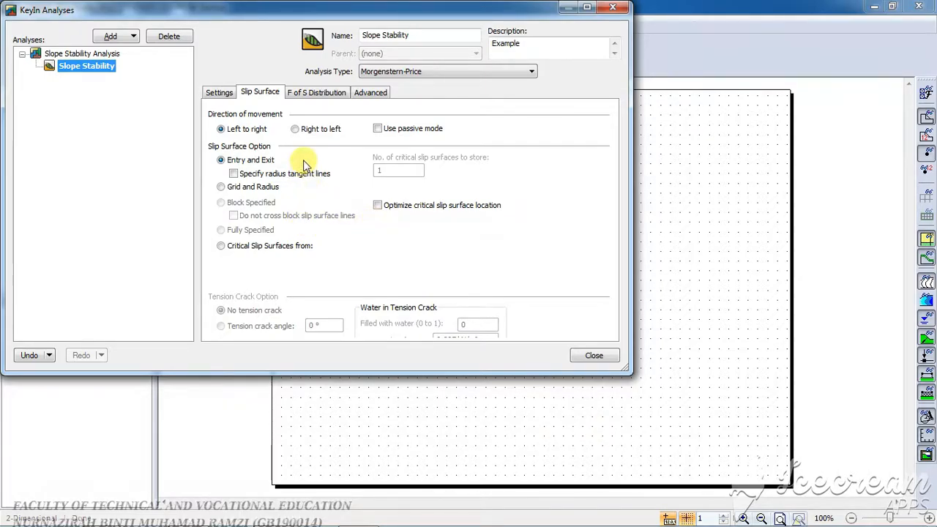
pyautogui.click(311, 95)
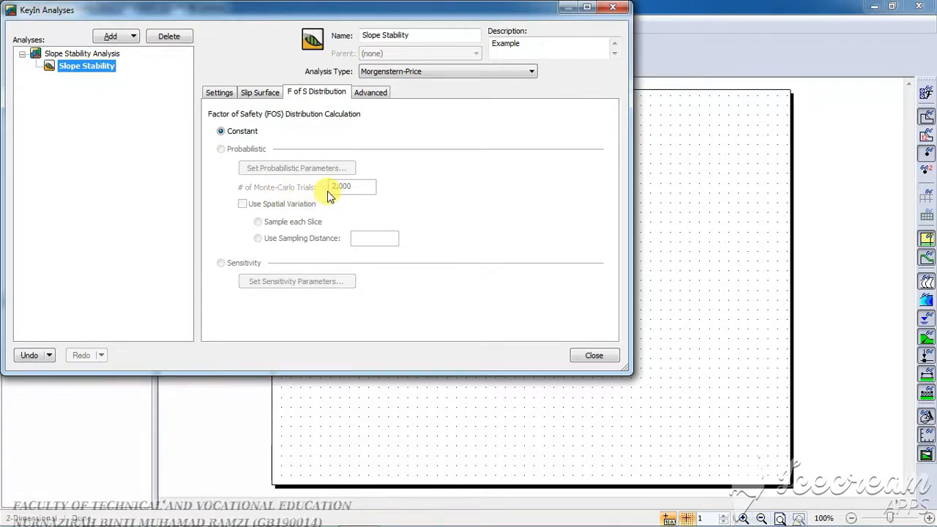
pyautogui.click(374, 94)
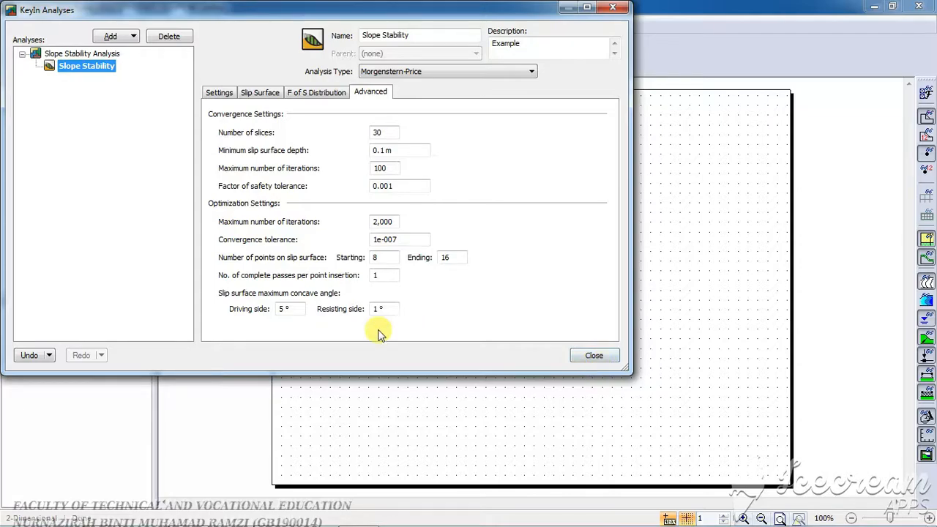
pyautogui.click(595, 356)
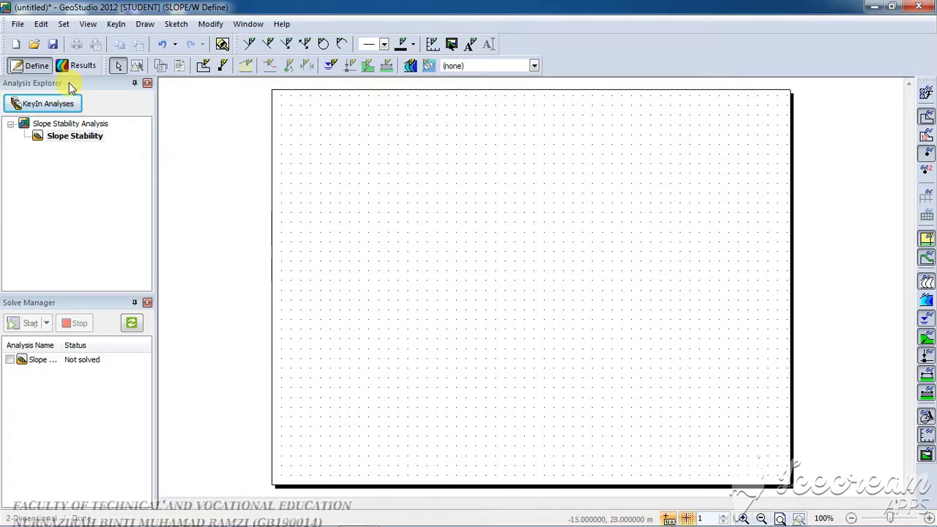
# Open the units and scale settings and keep Kilonewtons as the force unit.
pyautogui.click(63, 24)
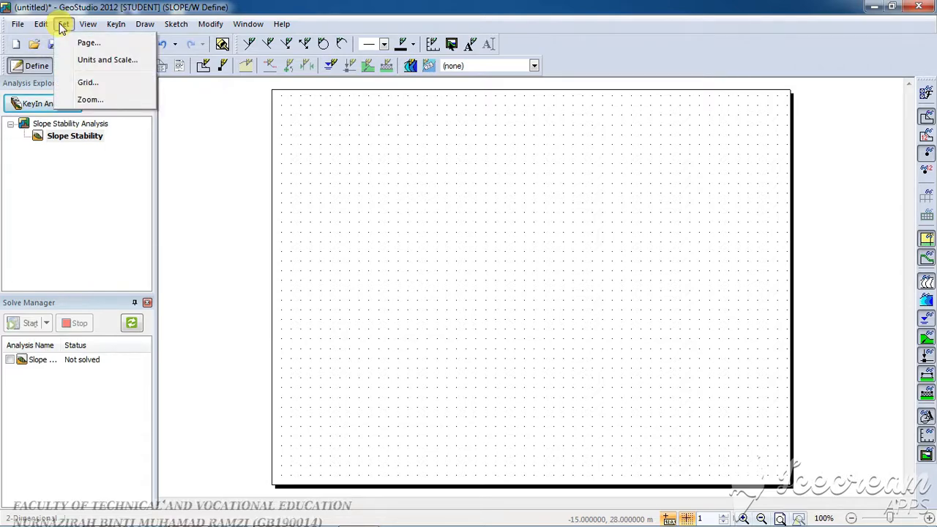
pyautogui.click(81, 62)
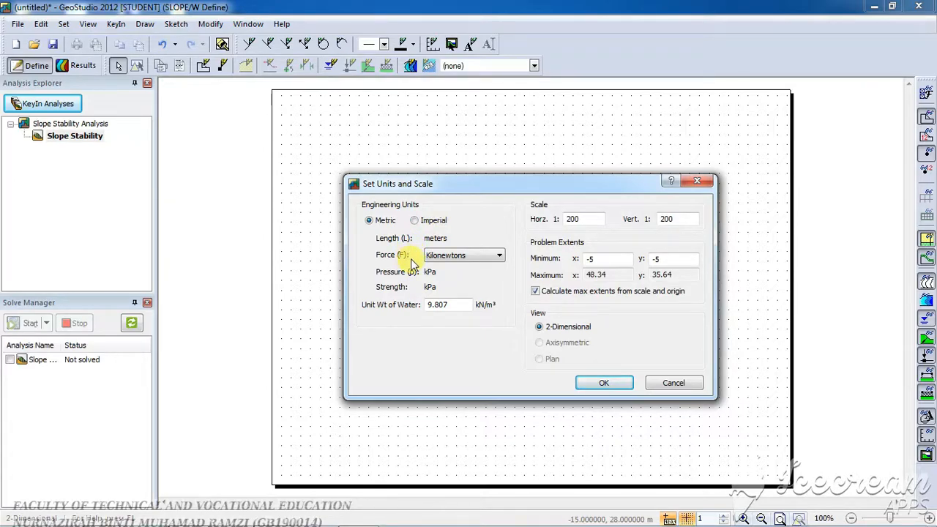
pyautogui.click(448, 258)
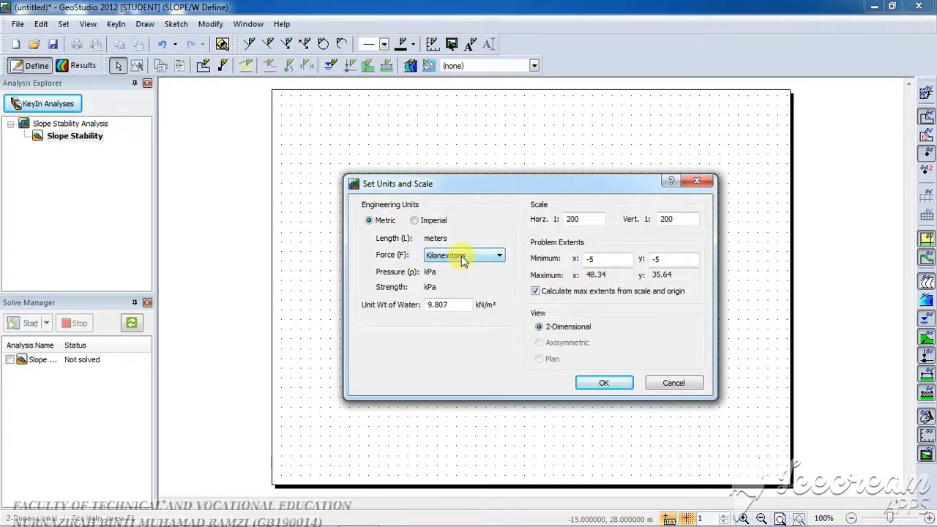
pyautogui.click(462, 261)
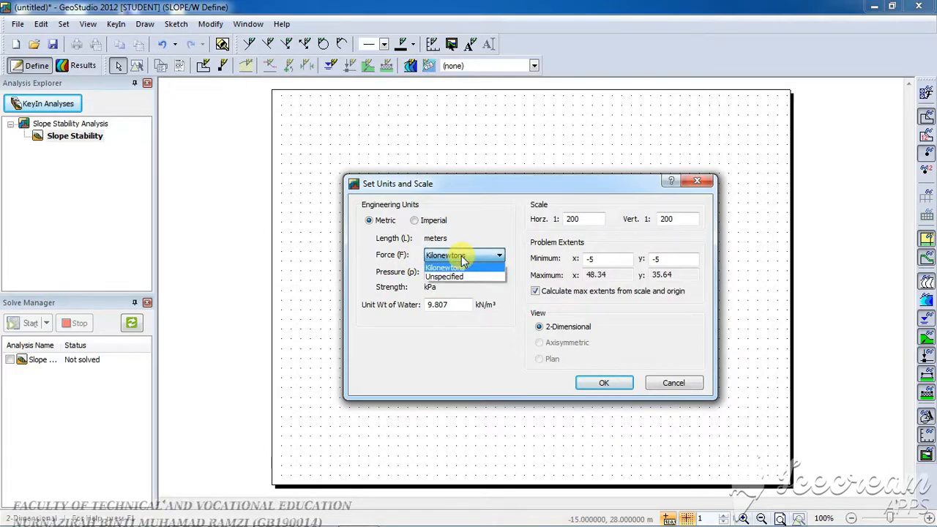
pyautogui.click(462, 260)
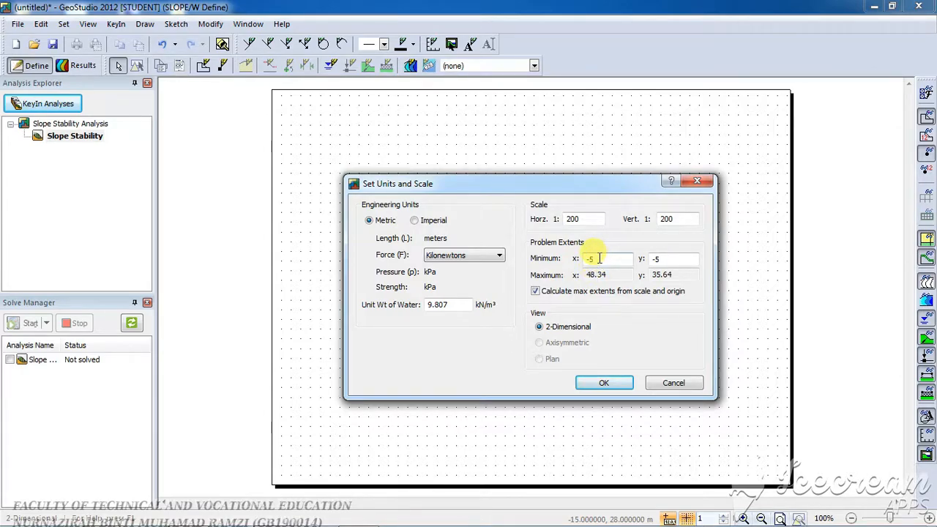
# Set the minimum problem extents to -6 in x and -6 in y.
pyautogui.doubleClick(591, 259)
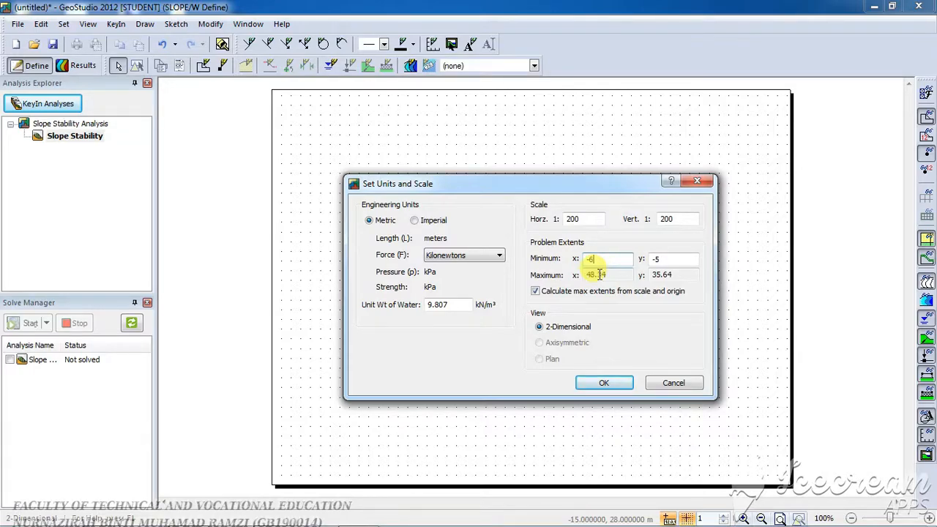
pyautogui.write('-6')
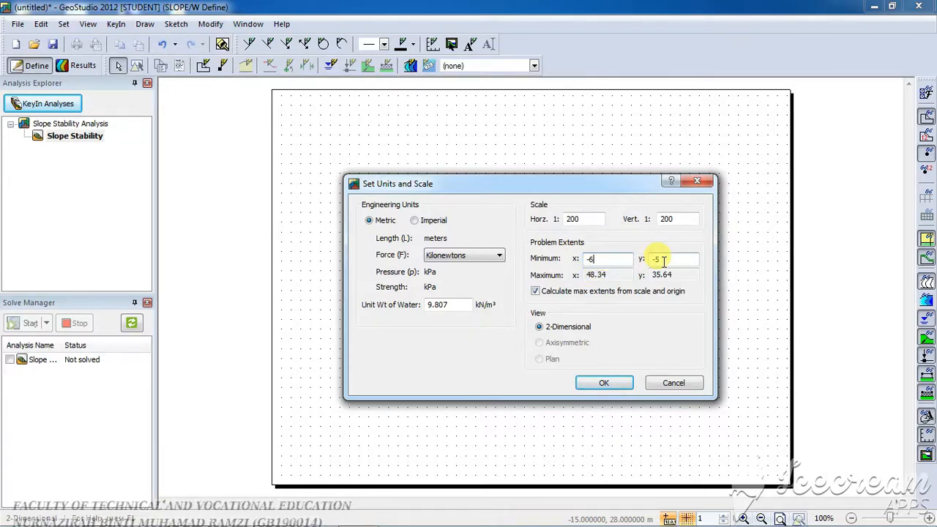
pyautogui.click(662, 260)
pyautogui.doubleClick(657, 260)
pyautogui.write('-6')
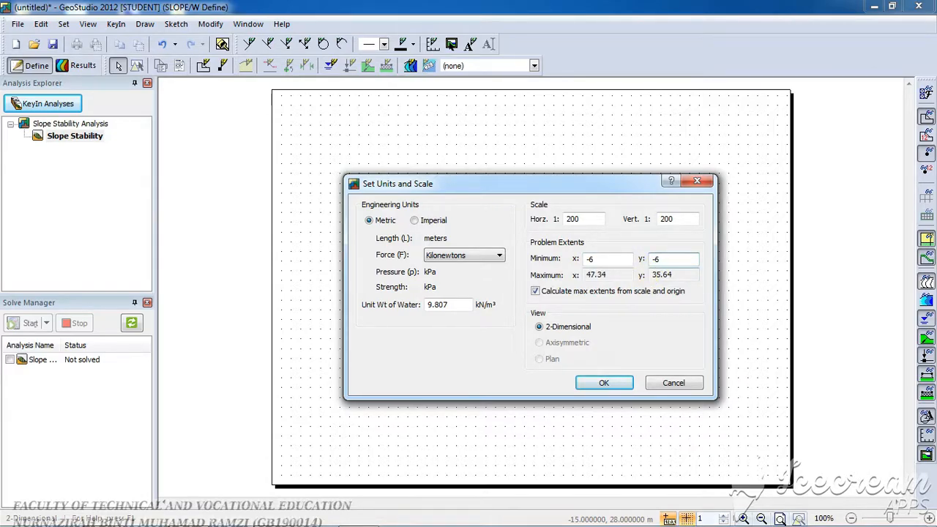
# Turn off calculating the maximum extents from scale and origin, and set them to 60 in x and 60 in y.
pyautogui.click(536, 292)
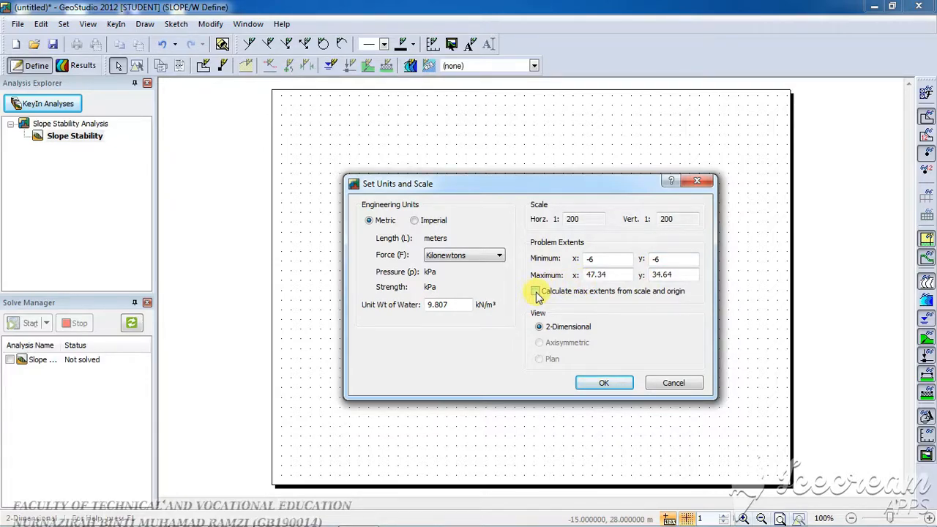
pyautogui.moveTo(613, 275); pyautogui.dragTo(583, 275)
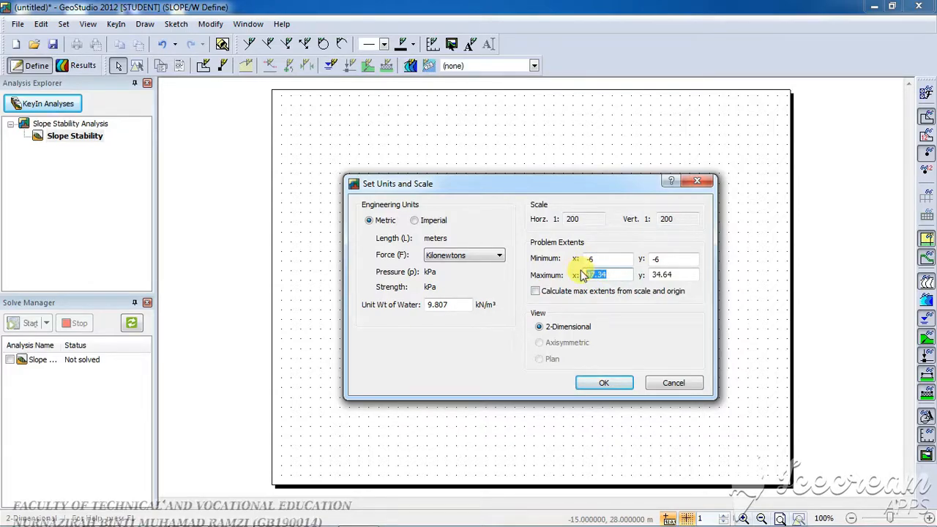
pyautogui.write('60')
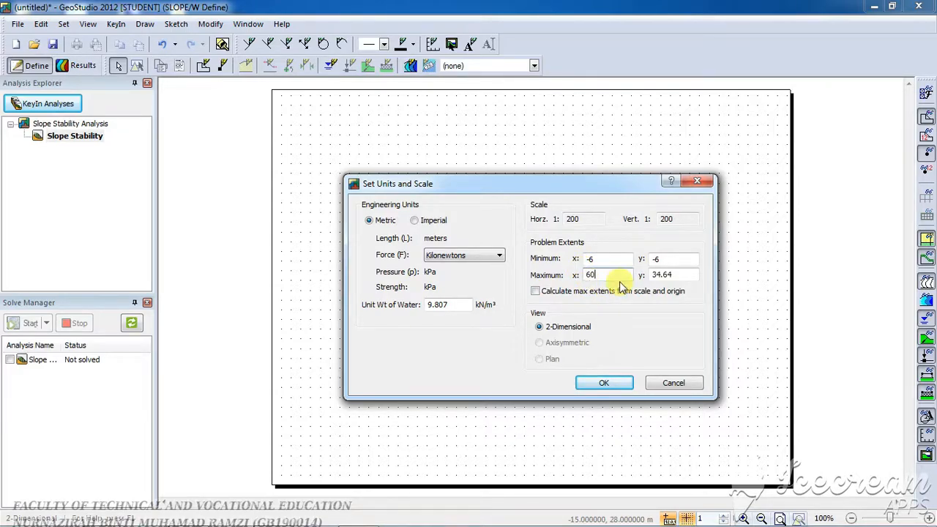
pyautogui.moveTo(673, 275); pyautogui.dragTo(640, 274)
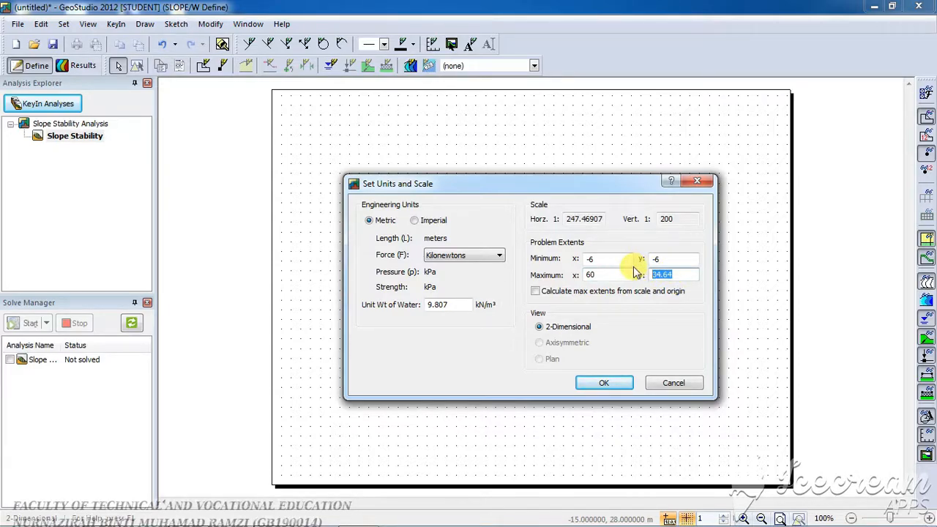
pyautogui.write('60')
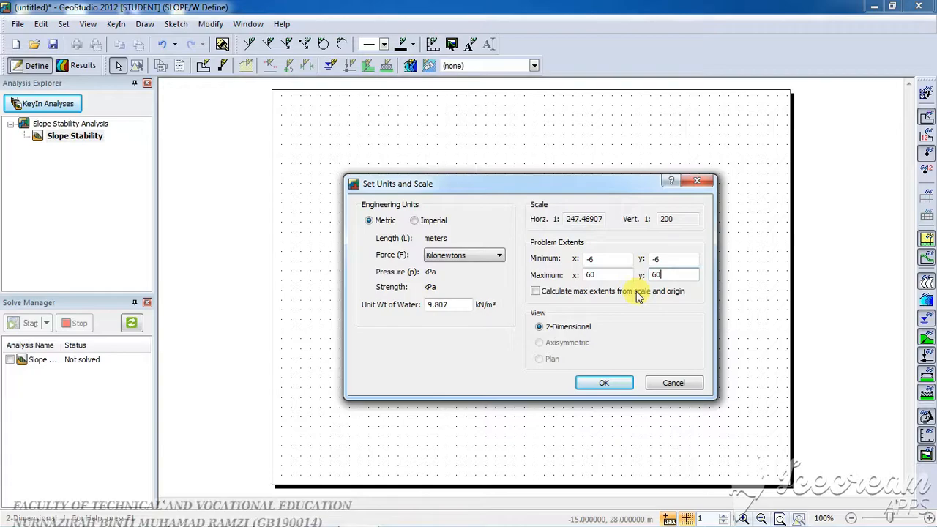
# Turn on calculating the maximum extents from scale and origin, set the horizontal and vertical scales to 200, and accept the settings.
pyautogui.click(536, 292)
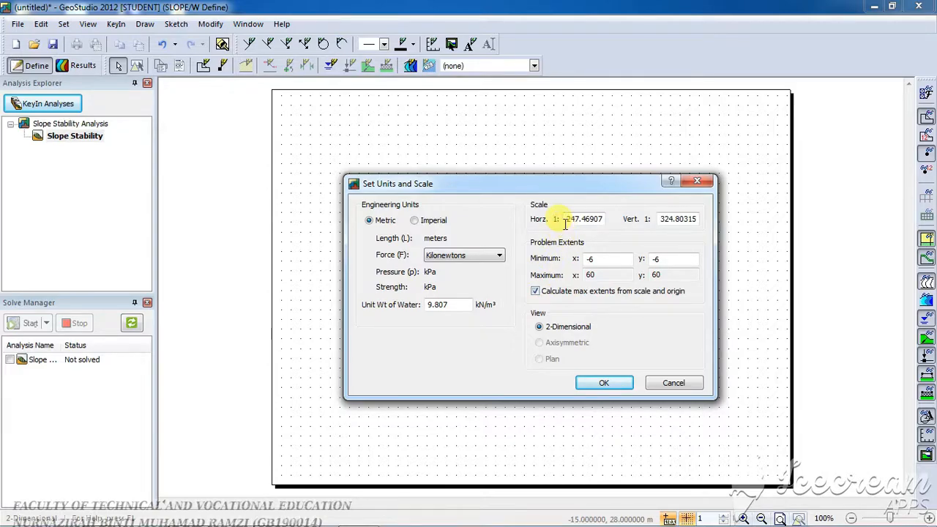
pyautogui.moveTo(568, 220); pyautogui.dragTo(609, 221)
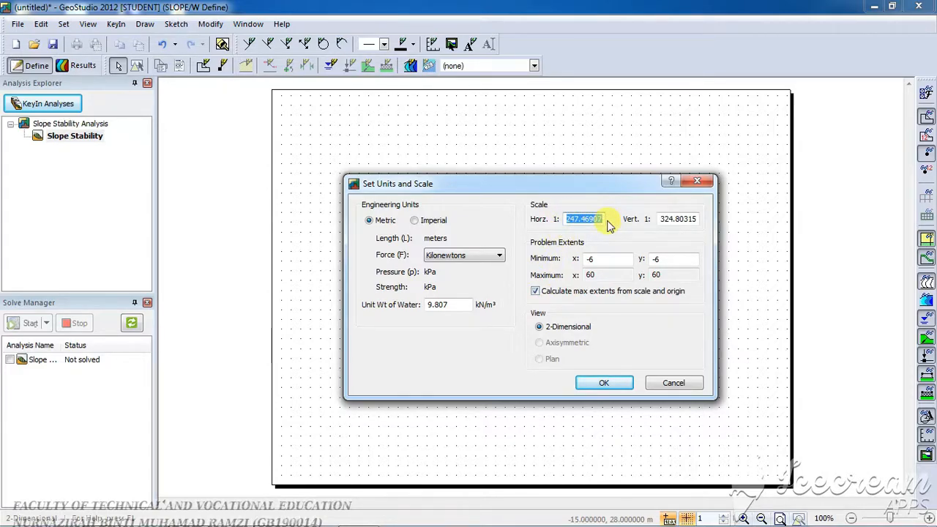
pyautogui.write('200')
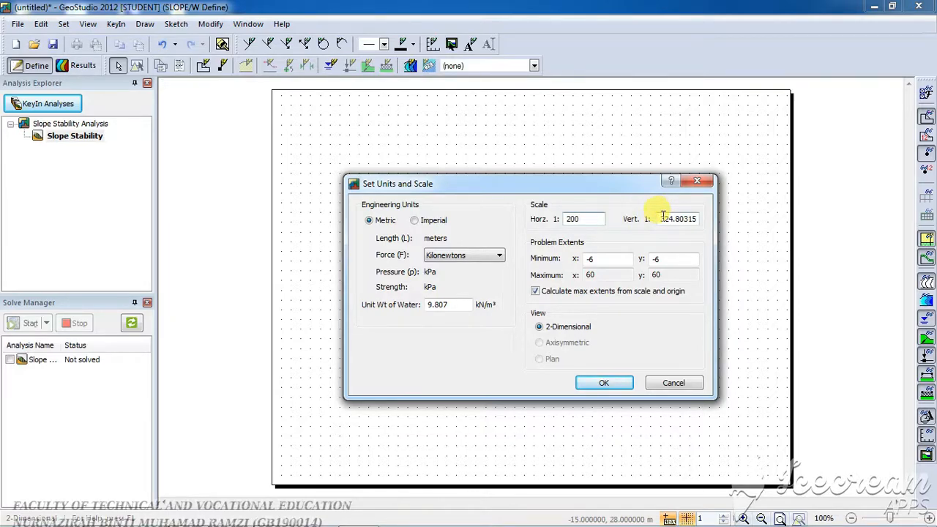
pyautogui.moveTo(661, 218); pyautogui.dragTo(707, 229)
pyautogui.write('2')
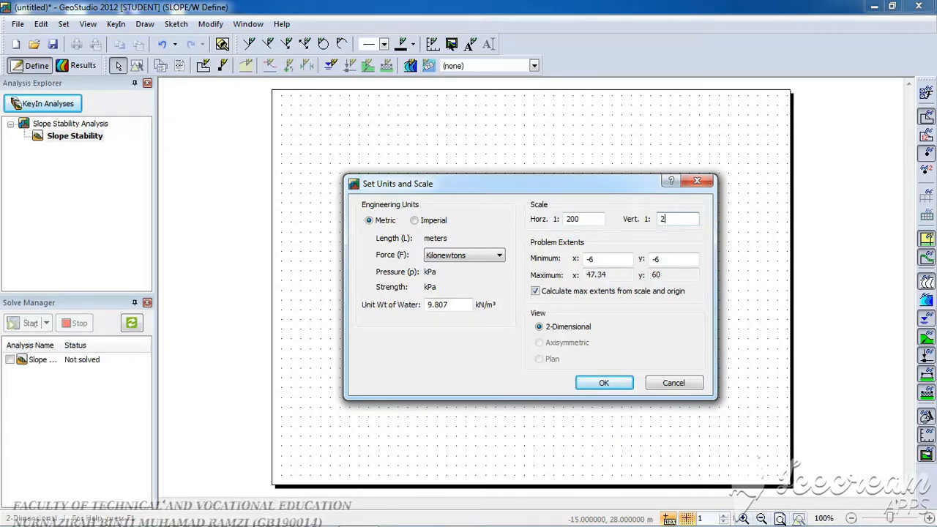
pyautogui.write('00')
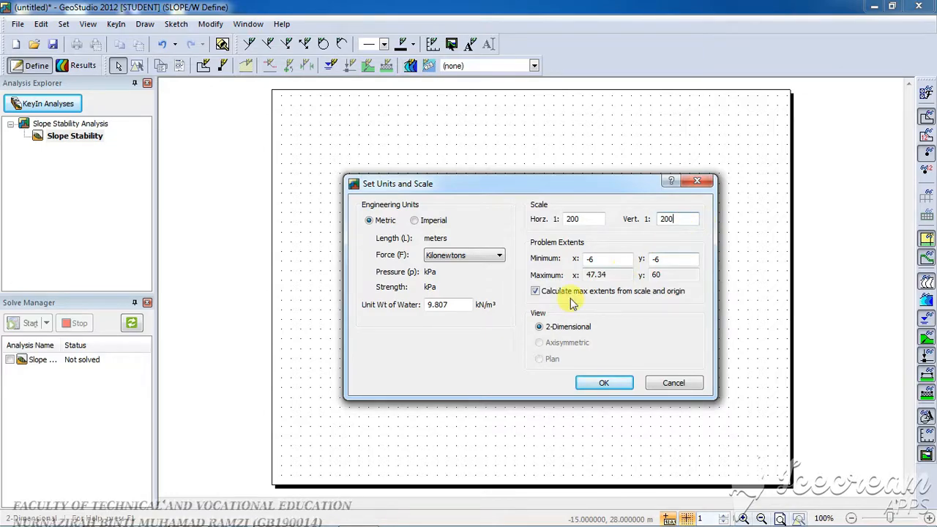
pyautogui.click(536, 291)
pyautogui.click(536, 291)
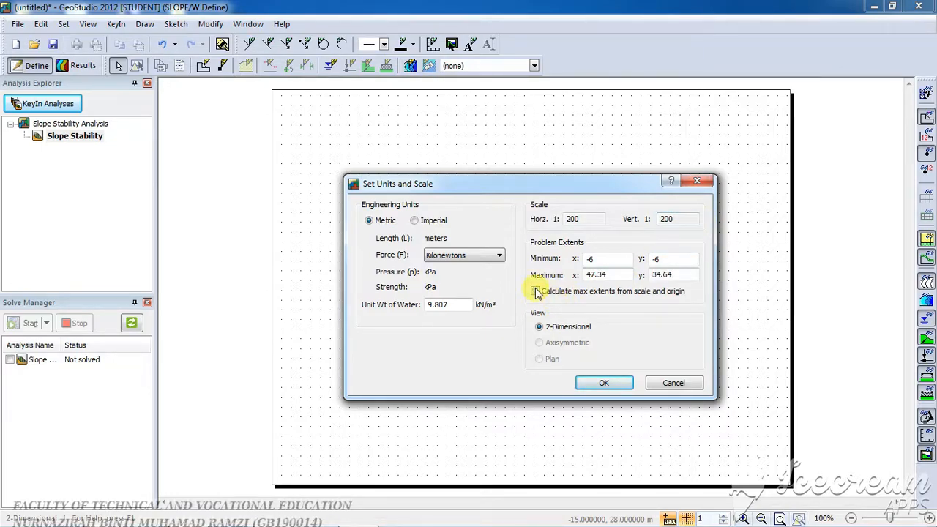
pyautogui.click(536, 291)
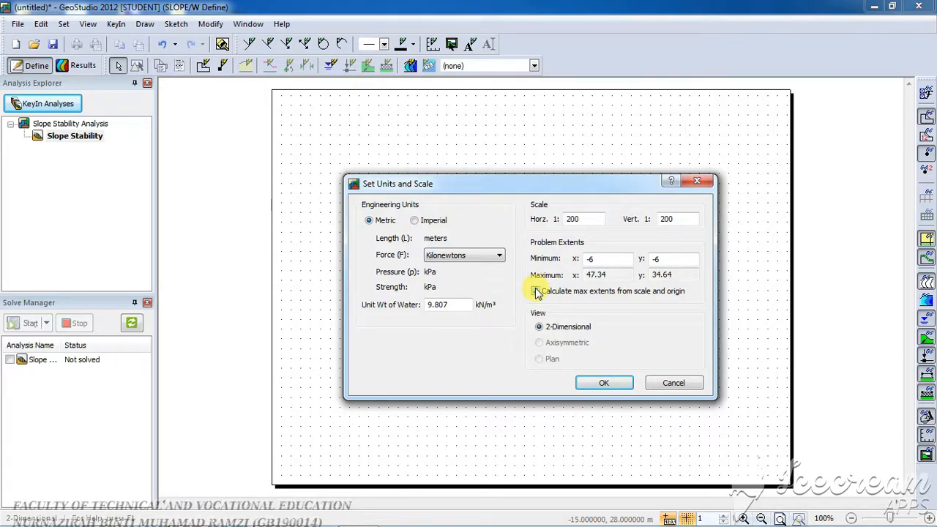
pyautogui.press('Return')
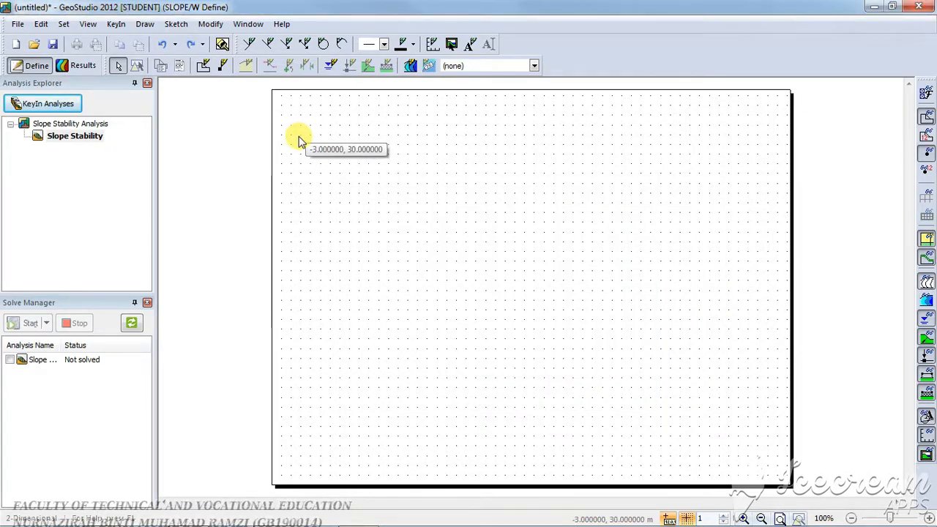
# Start sketching axes and title the left vertical axis Elevation(m) and the bottom horizontal axis Distance(m).
pyautogui.click(178, 24)
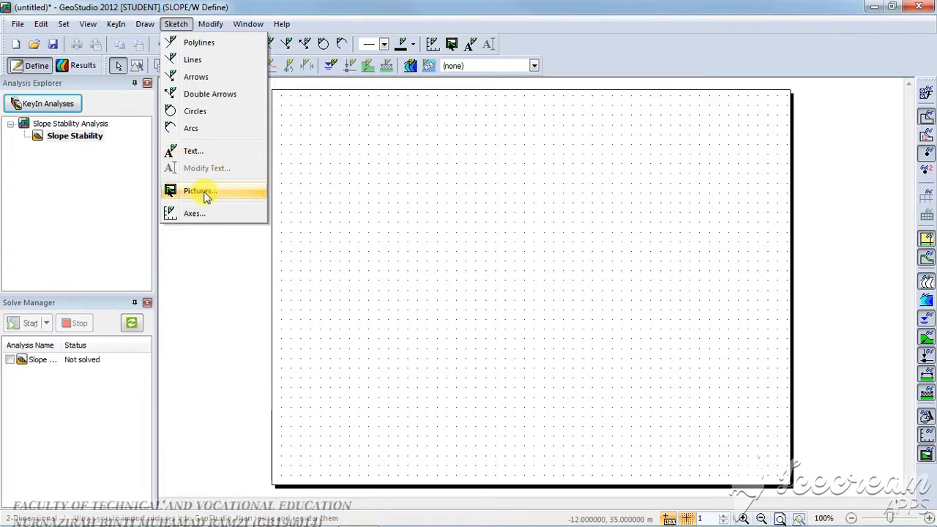
pyautogui.click(196, 211)
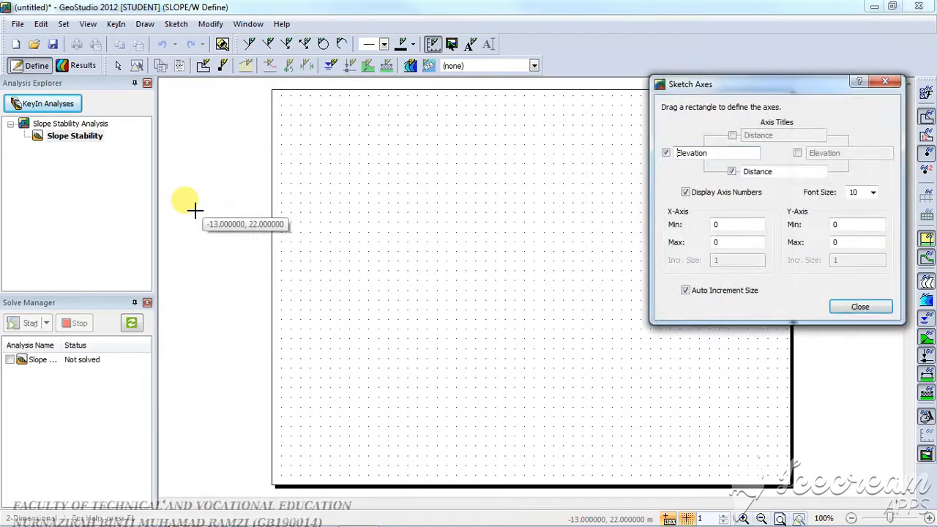
pyautogui.click(680, 156)
pyautogui.click(714, 151)
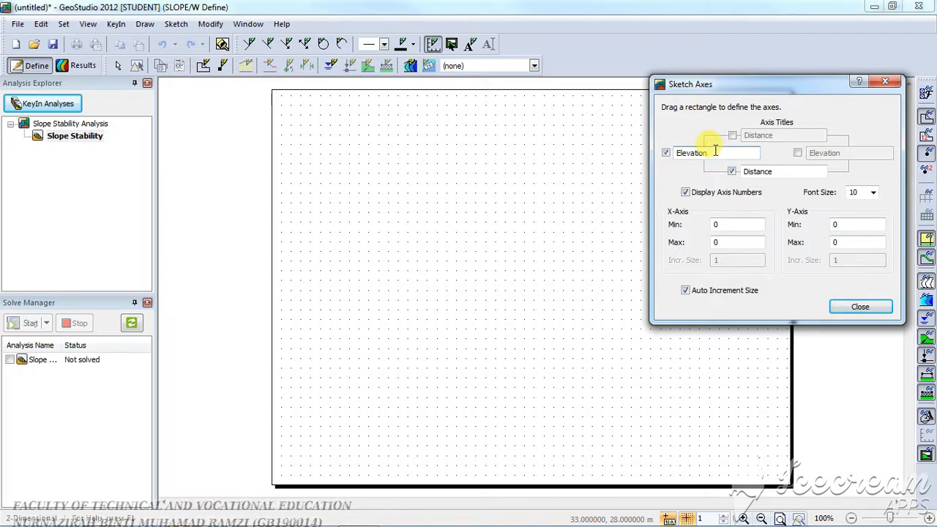
pyautogui.write('M')
pyautogui.press('BackSpace')
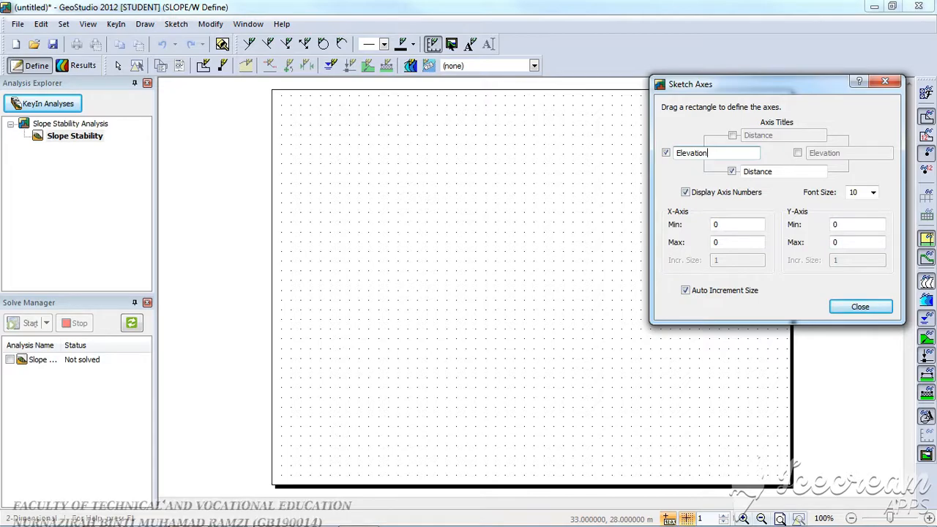
pyautogui.write('(m)')
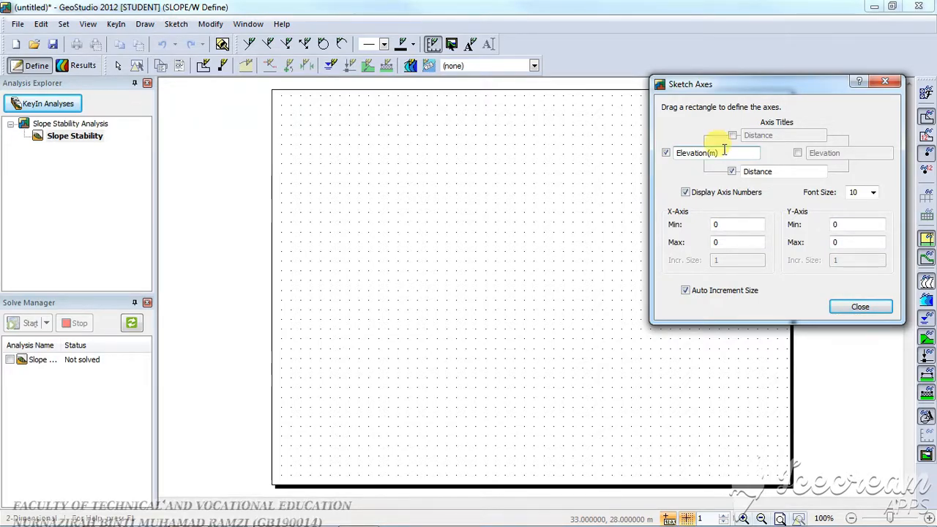
pyautogui.click(797, 170)
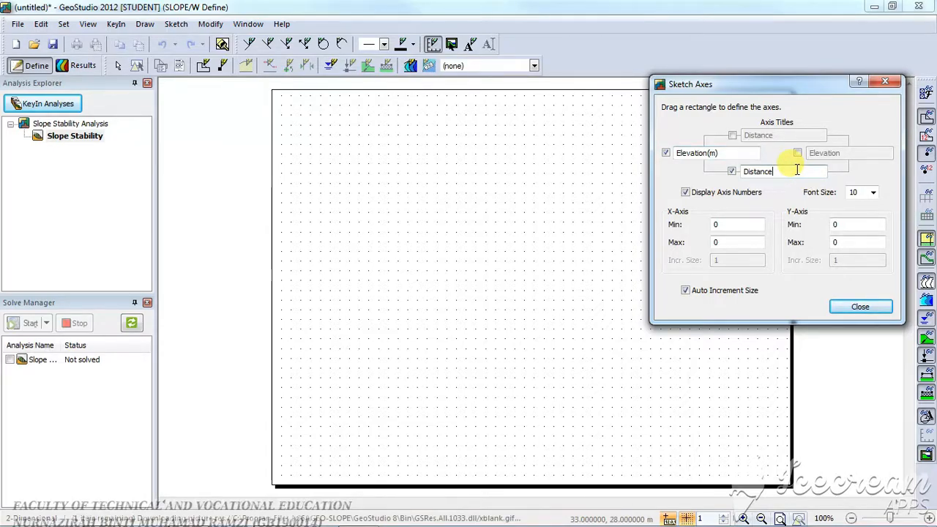
pyautogui.write('(m)')
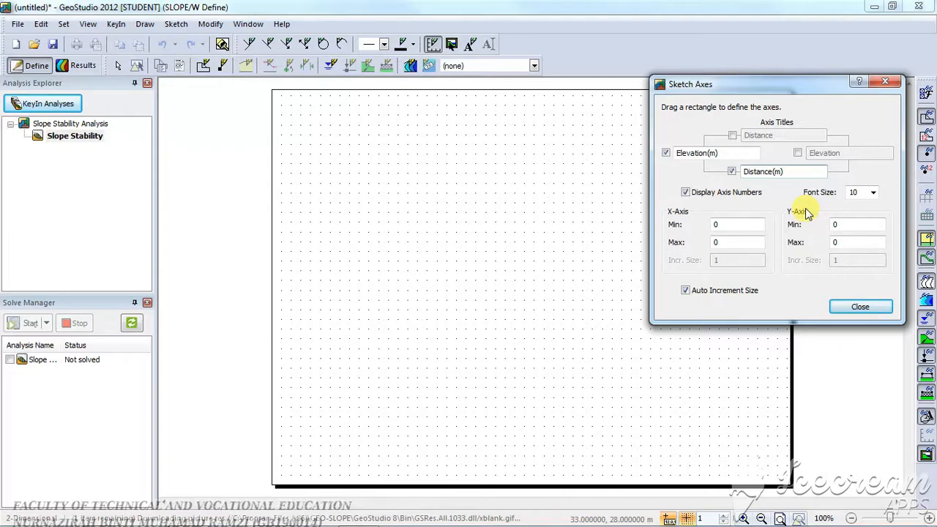
# Set the X-axis maximum to 40 and the Y-axis maximum to 15, turn off automatic increment size, and finish the axes.
pyautogui.doubleClick(724, 243)
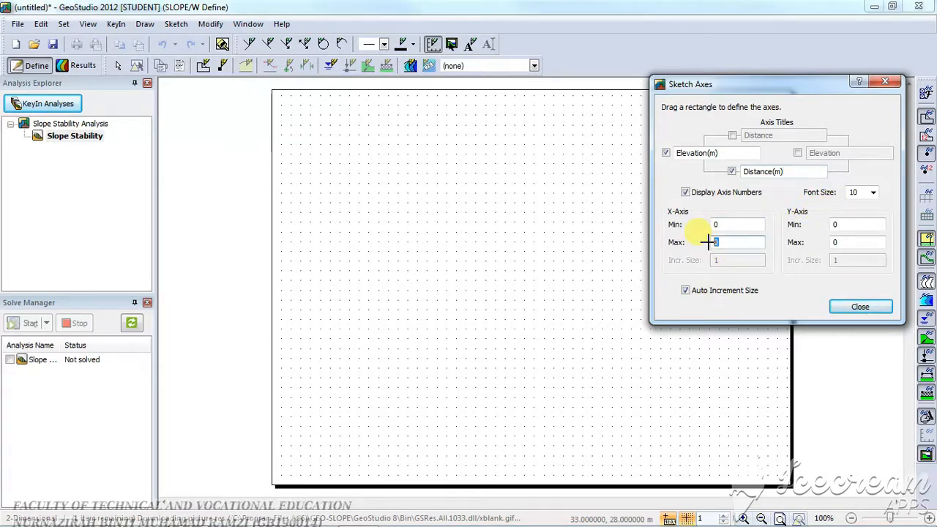
pyautogui.write('40')
pyautogui.doubleClick(835, 242)
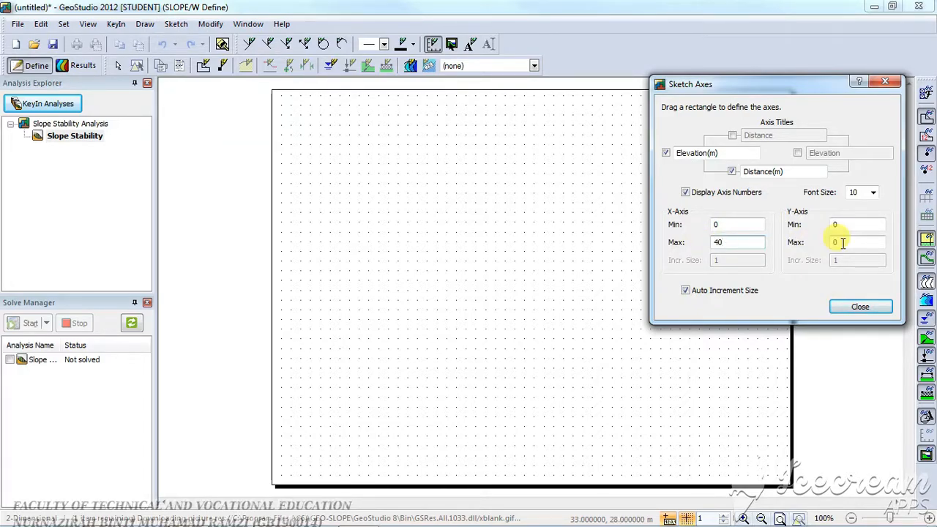
pyautogui.write('15')
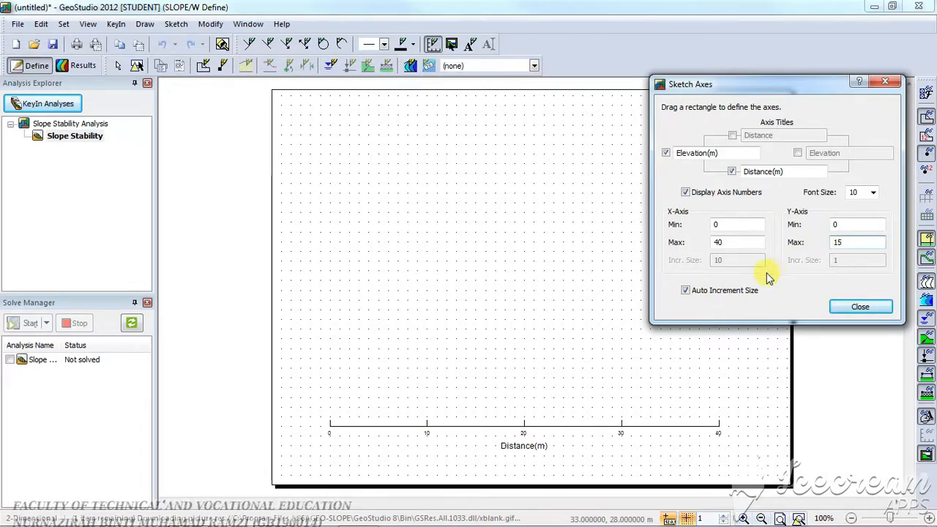
pyautogui.click(723, 286)
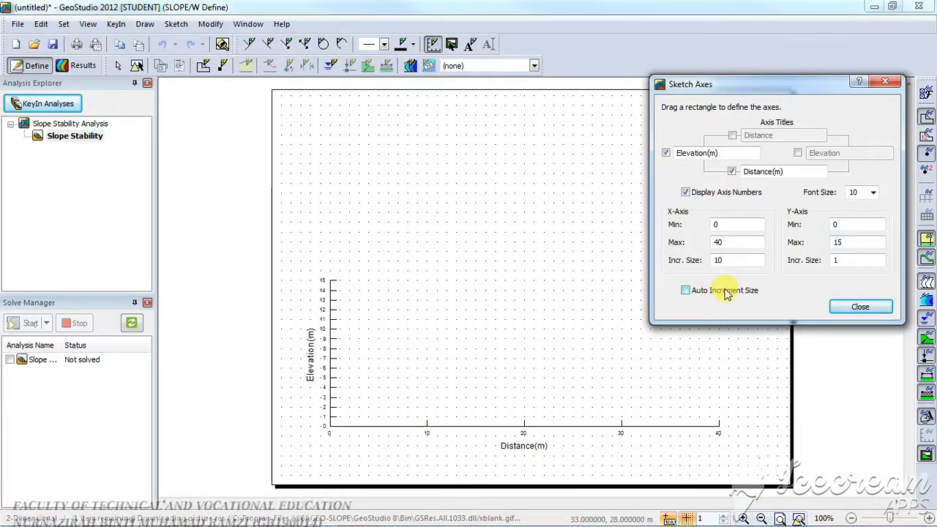
pyautogui.click(859, 309)
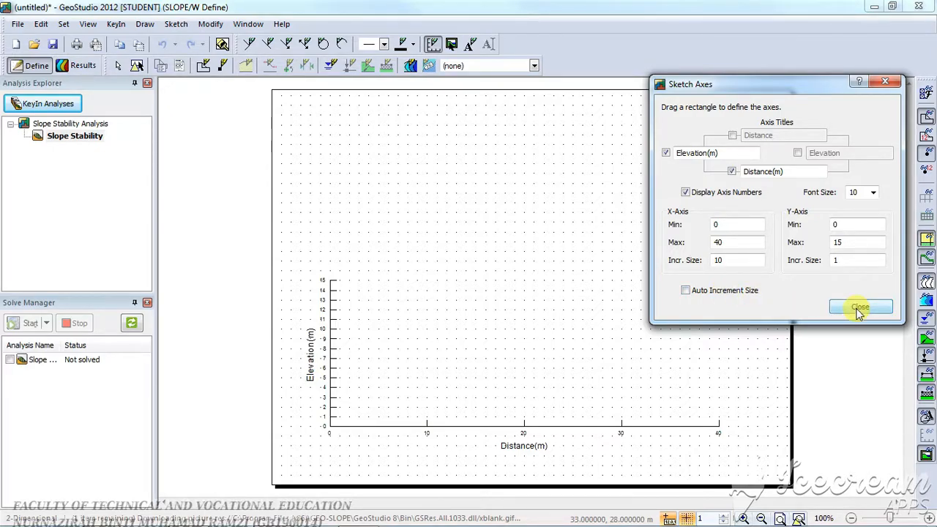
pyautogui.click(859, 310)
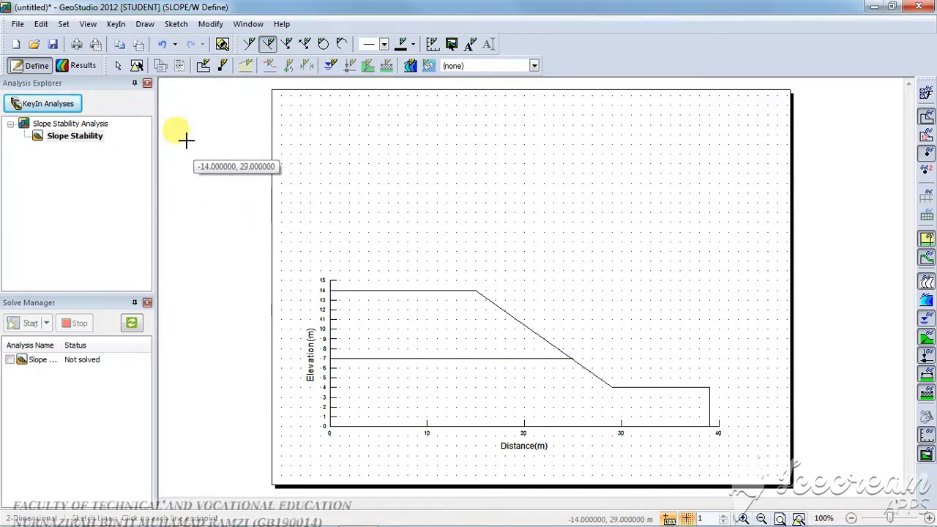
# Draw the lower soil region as a closed polygon through (0,0), (39,0), (39,4), (29,4), (25,7) and (0,7).
pyautogui.click(146, 24)
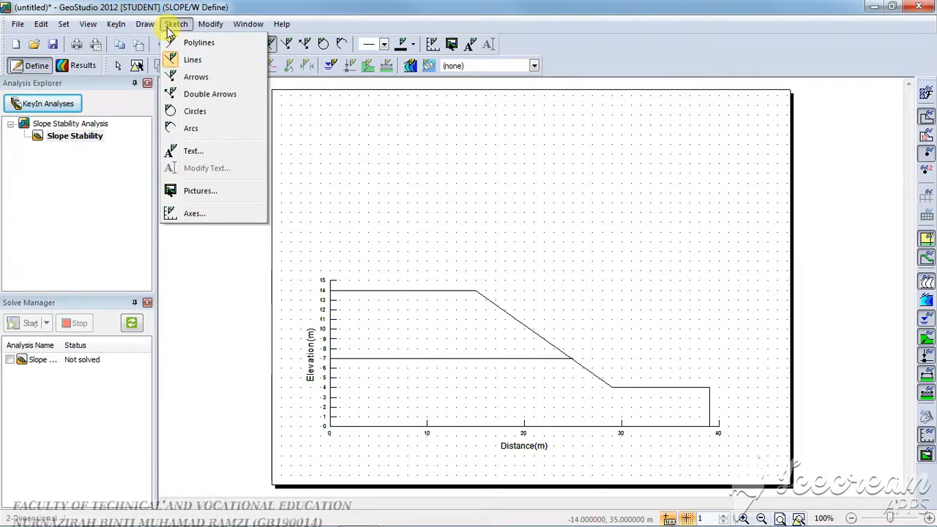
pyautogui.click(171, 43)
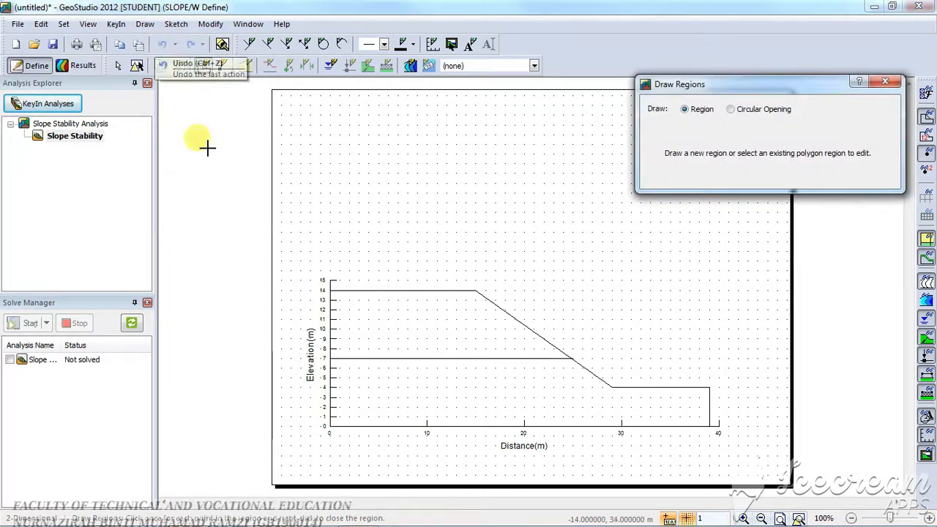
pyautogui.click(330, 425)
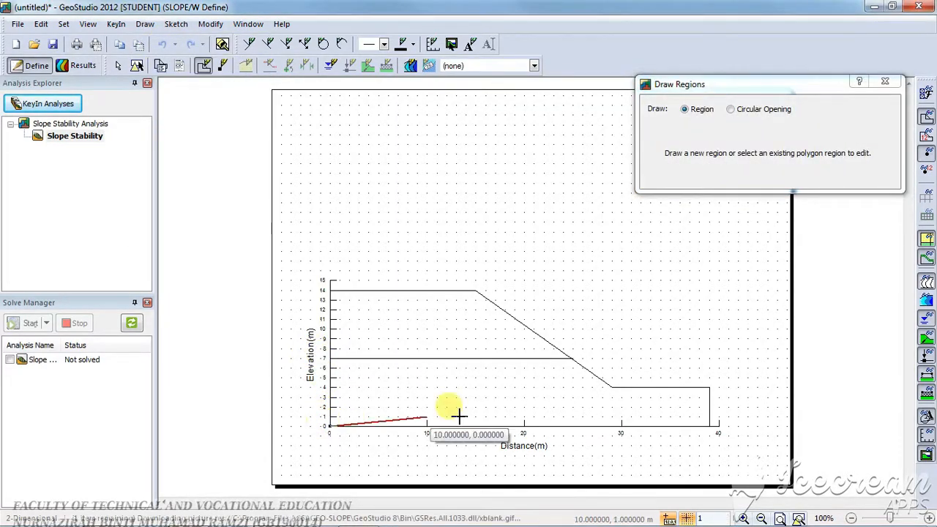
pyautogui.click(710, 425)
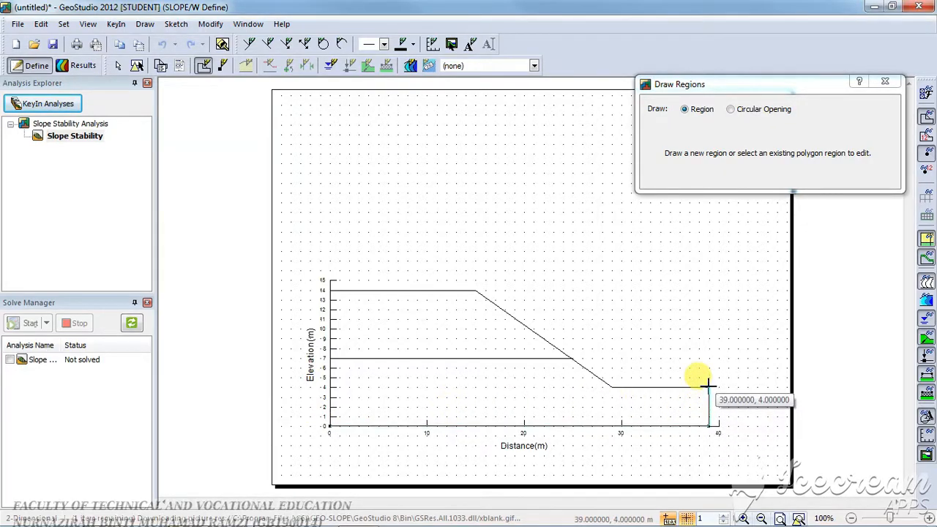
pyautogui.click(710, 386)
pyautogui.click(614, 388)
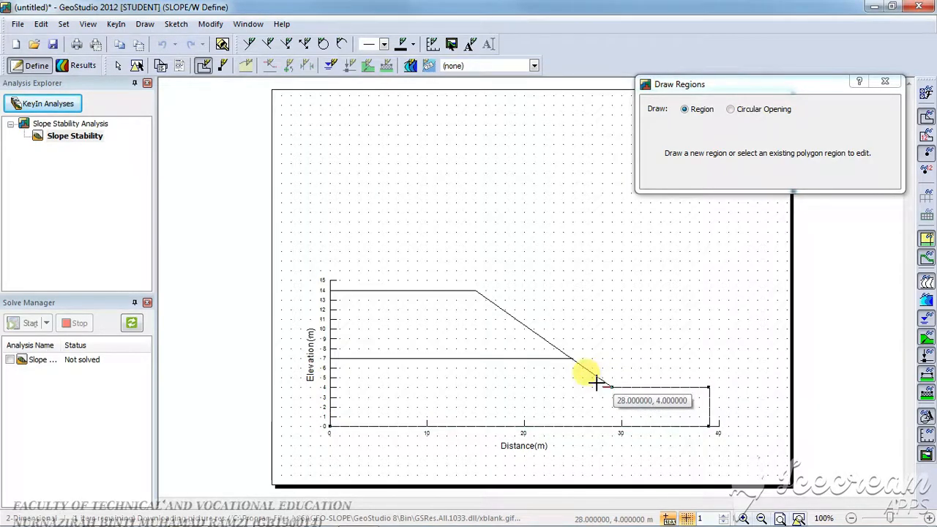
pyautogui.click(573, 359)
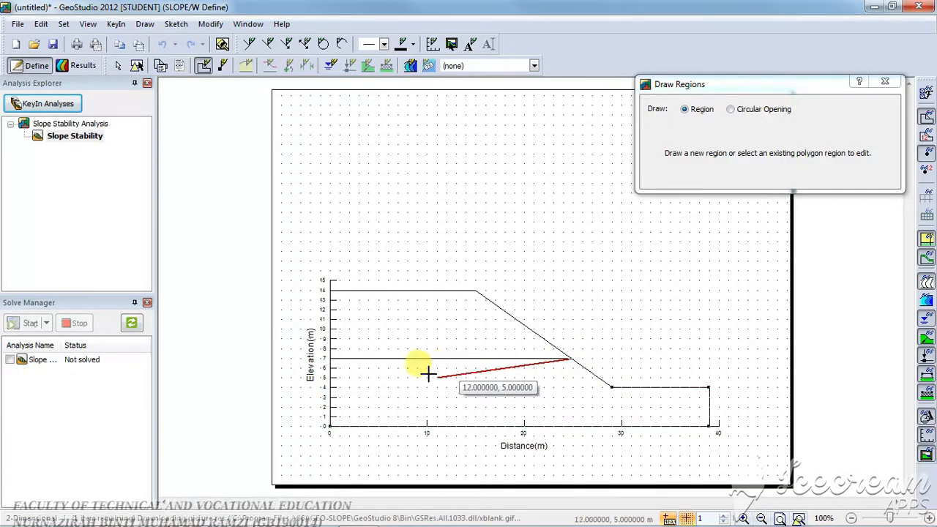
pyautogui.click(330, 359)
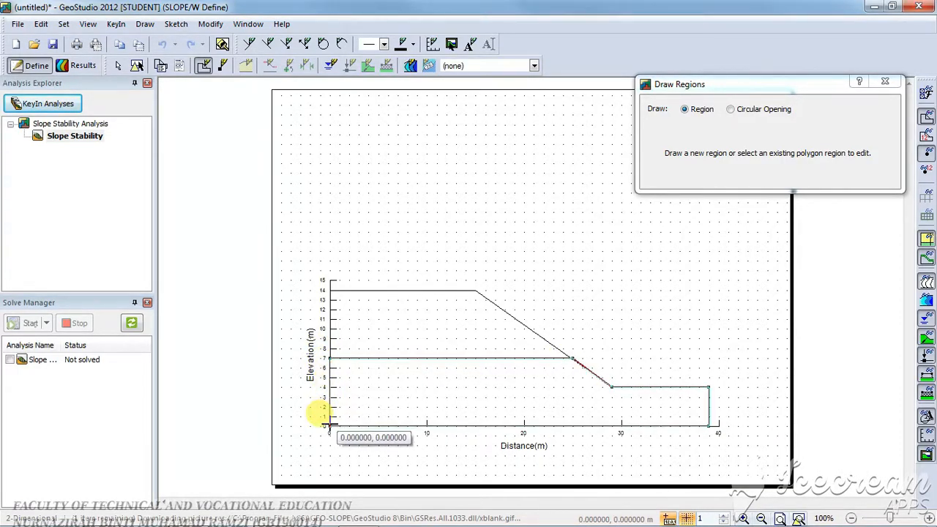
pyautogui.click(331, 425)
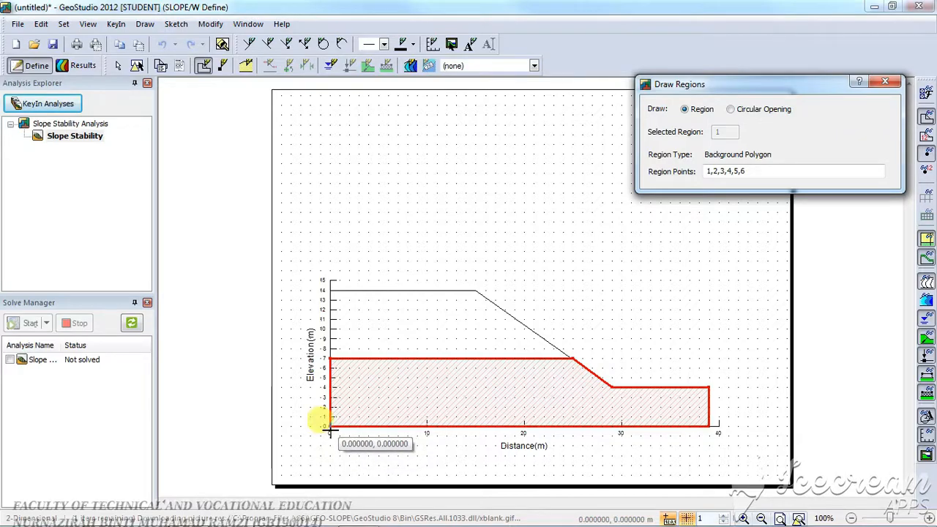
# Draw the upper soil region as a closed polygon through (0,14), (0,7), (25,7) and (15,14), and leave region drawing.
pyautogui.click(330, 291)
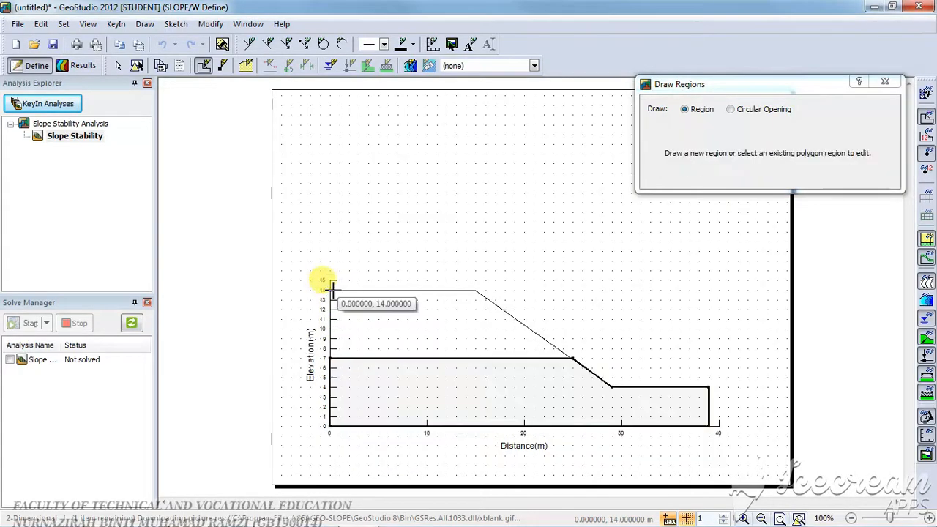
pyautogui.click(330, 358)
pyautogui.click(567, 358)
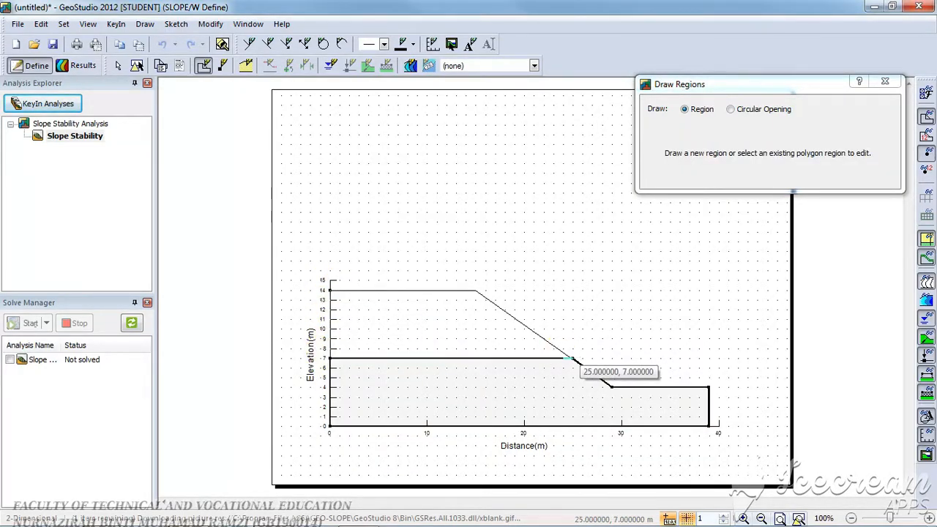
pyautogui.click(477, 293)
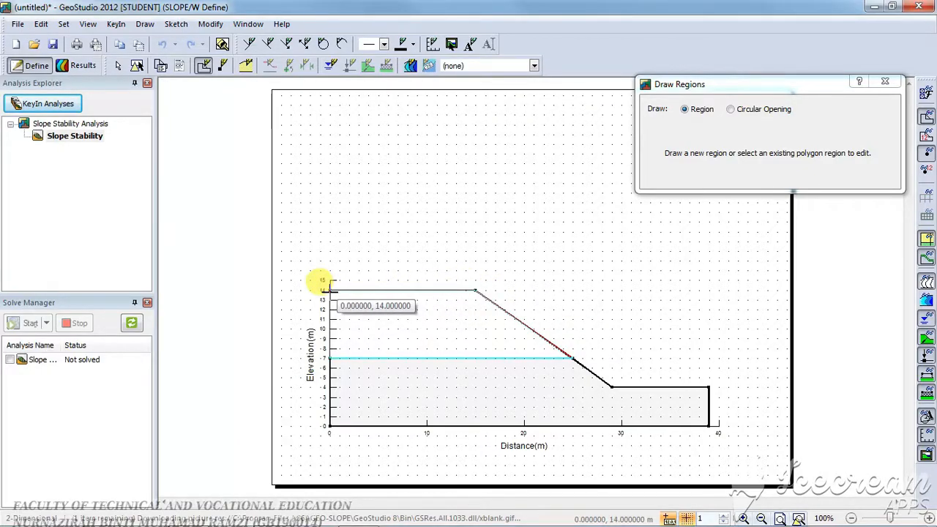
pyautogui.click(330, 290)
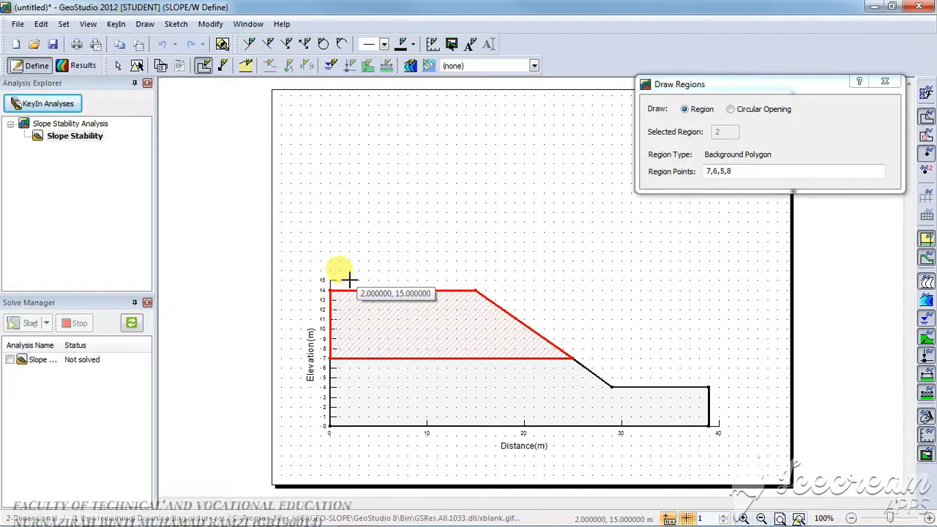
pyautogui.press('Escape')
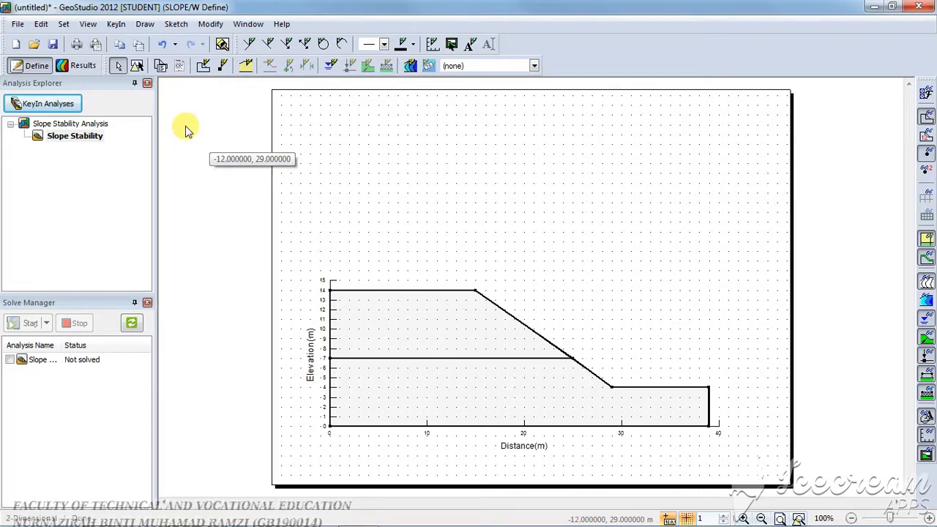
# Add a new material and name it "1st soil layer".
pyautogui.click(117, 24)
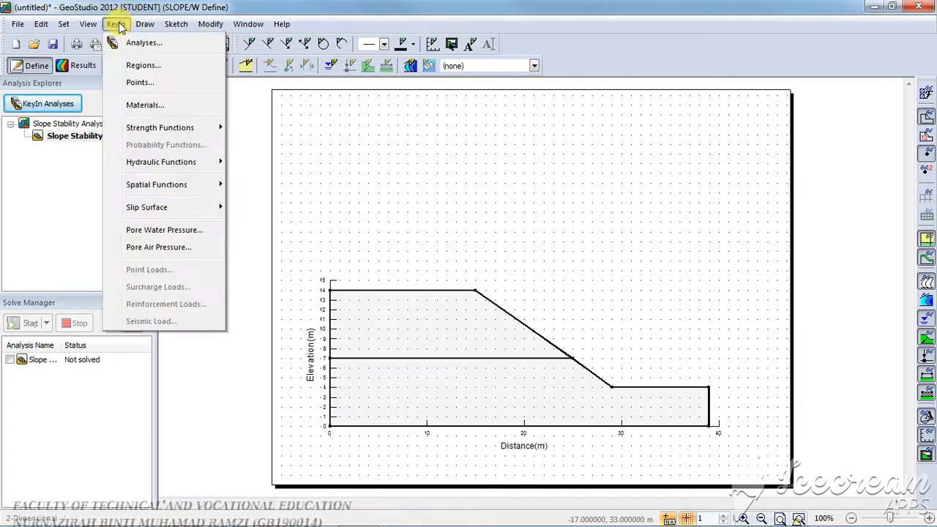
pyautogui.click(132, 107)
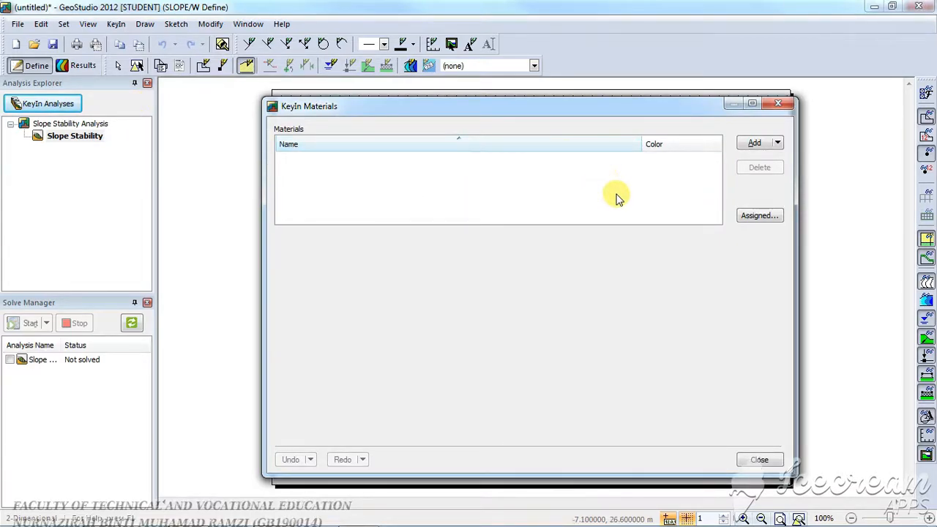
pyautogui.click(760, 142)
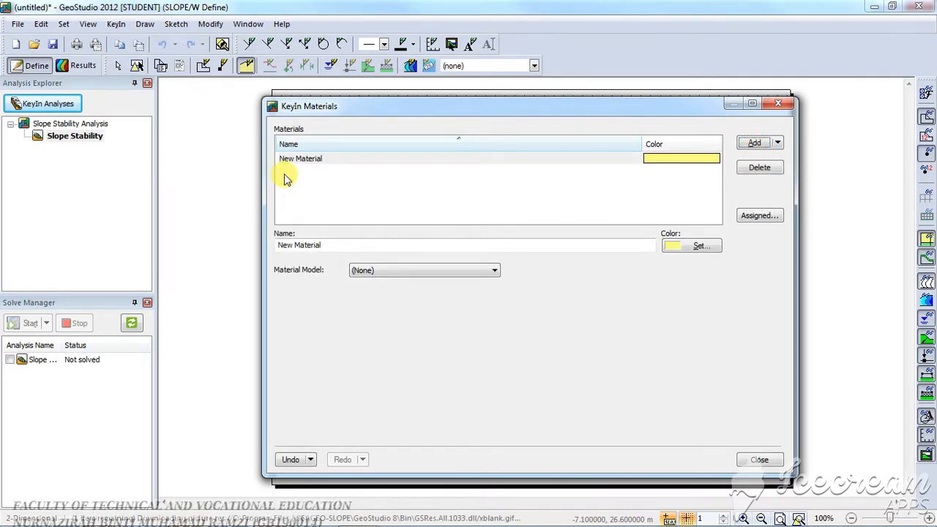
pyautogui.click(375, 246)
pyautogui.moveTo(331, 245); pyautogui.dragTo(236, 233)
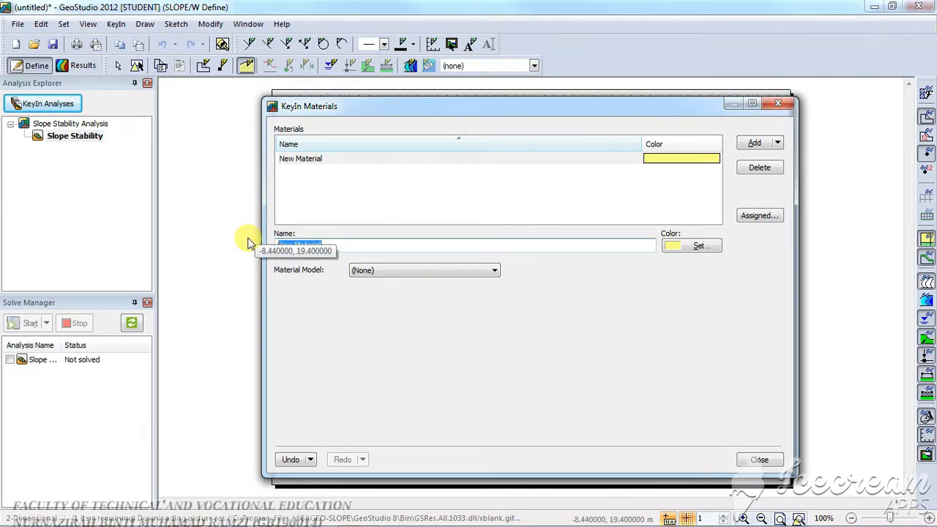
pyautogui.write('S')
pyautogui.press('BackSpace')
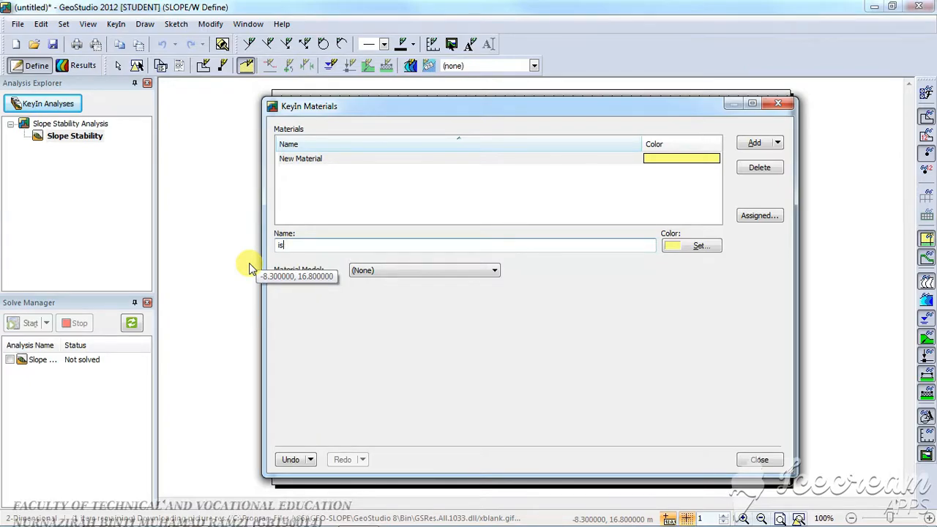
pyautogui.press('BackSpace')
pyautogui.press('BackSpace')
pyautogui.write('1st soil layer')
# Give the 1st soil layer the Mohr-Coulomb model with unit weight 17 kN/m³, cohesion 2 kPa and phi 30°.
pyautogui.click(368, 270)
pyautogui.click(375, 292)
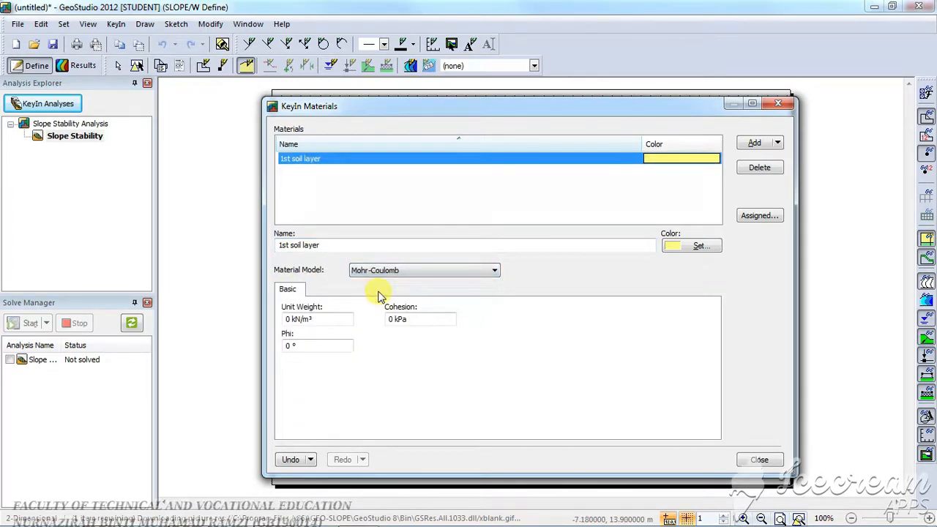
pyautogui.moveTo(291, 319); pyautogui.dragTo(275, 317)
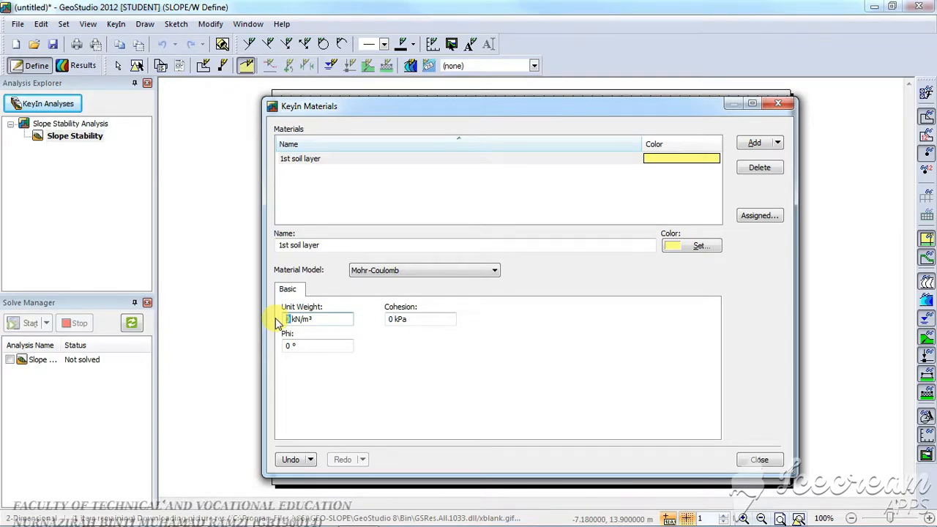
pyautogui.write('17')
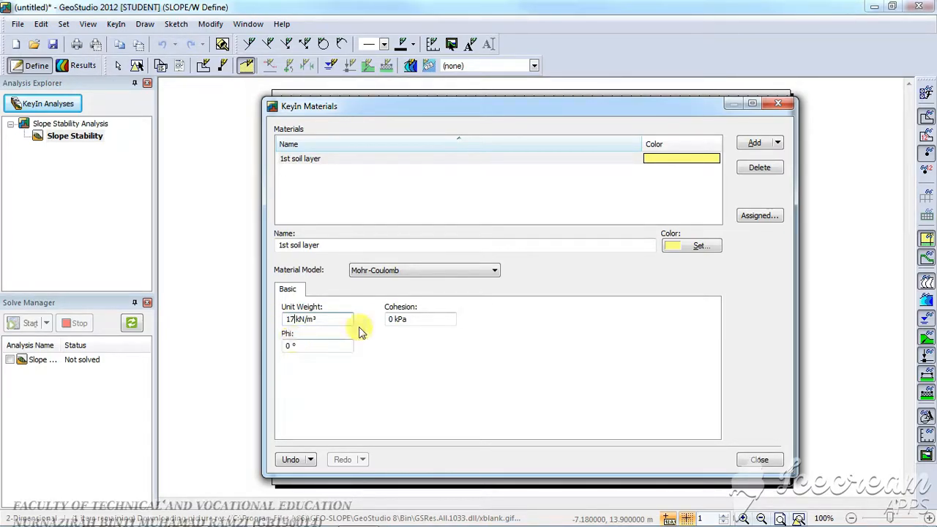
pyautogui.click(390, 320)
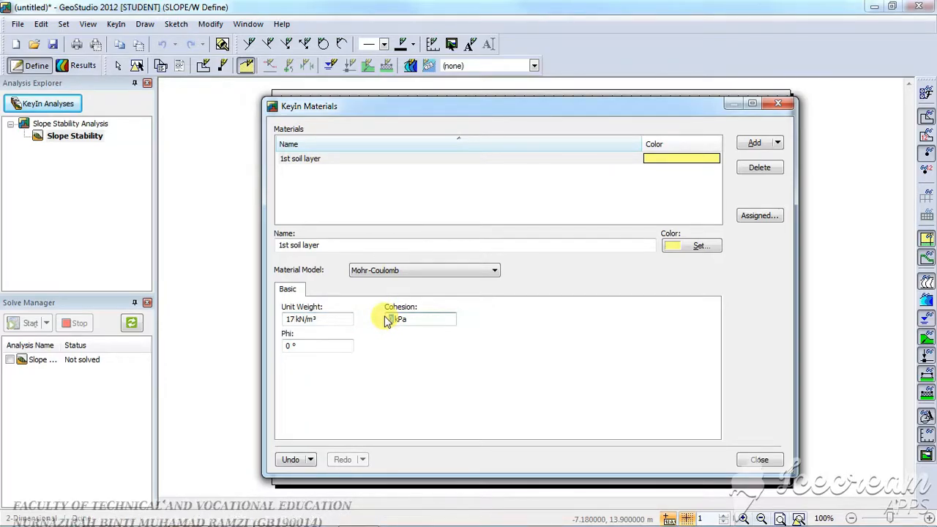
pyautogui.write('2')
pyautogui.click(288, 344)
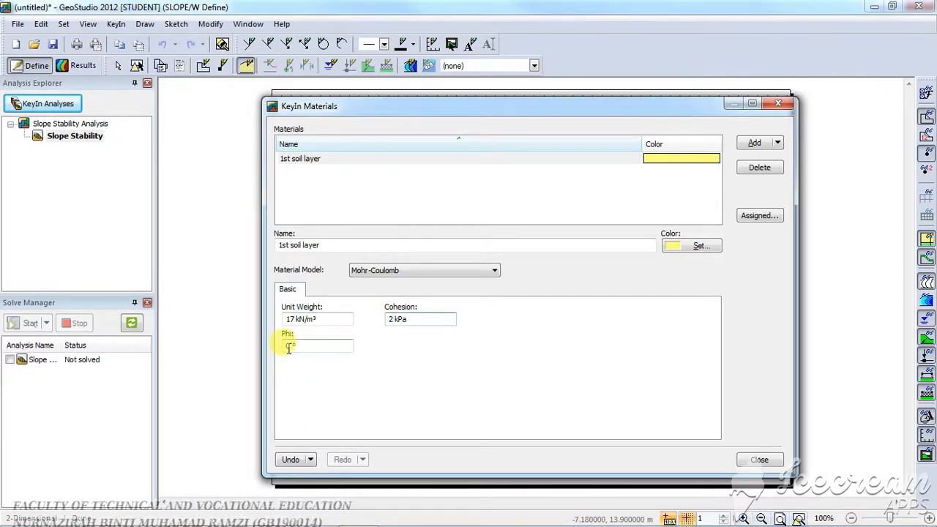
pyautogui.write('30')
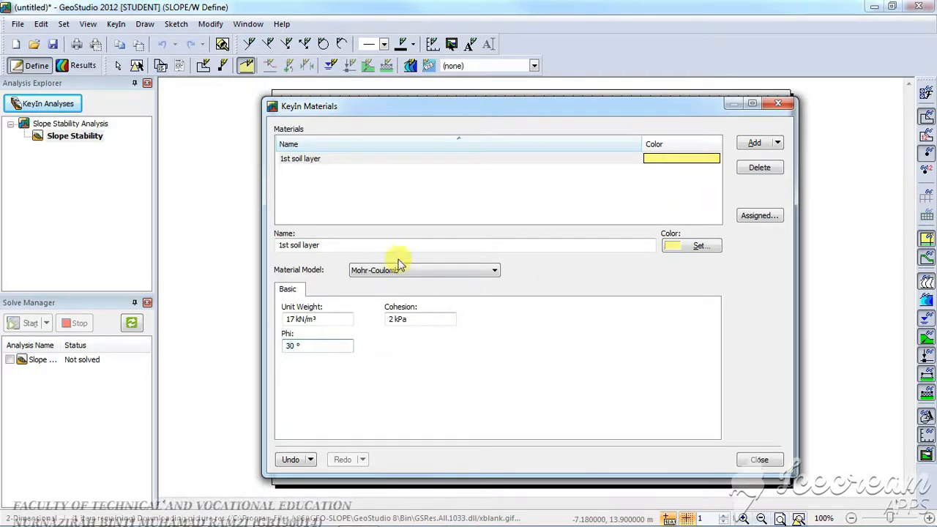
# Add a second material named "2nd soil layer" and choose the Mohr-Coulomb material model for it.
pyautogui.click(778, 143)
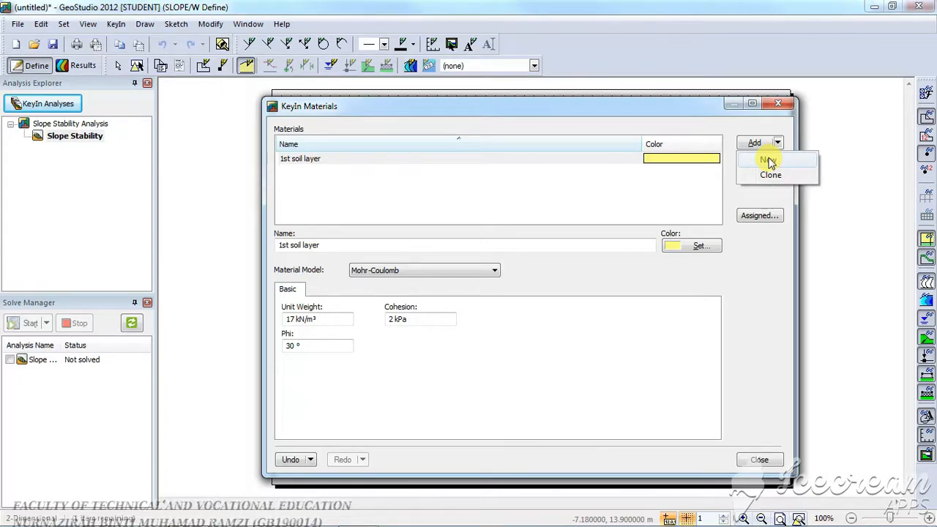
pyautogui.click(767, 161)
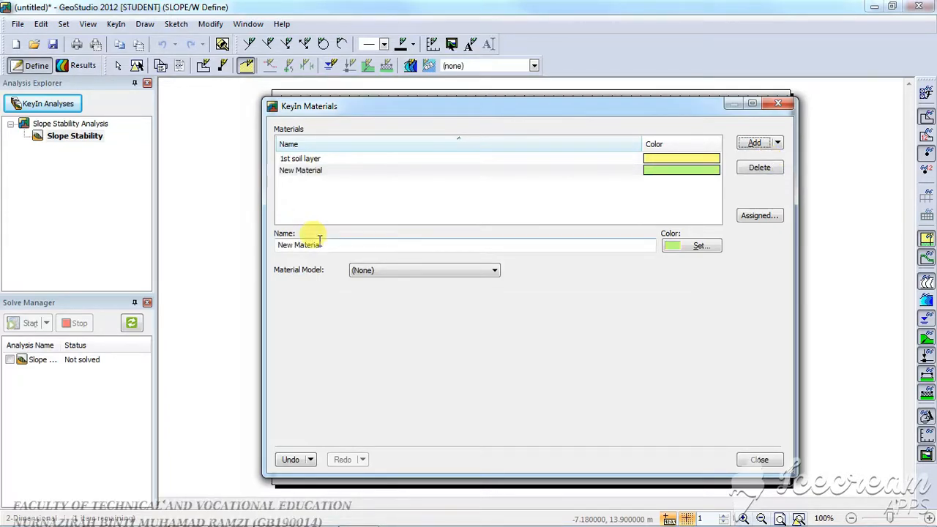
pyautogui.moveTo(324, 245); pyautogui.dragTo(265, 237)
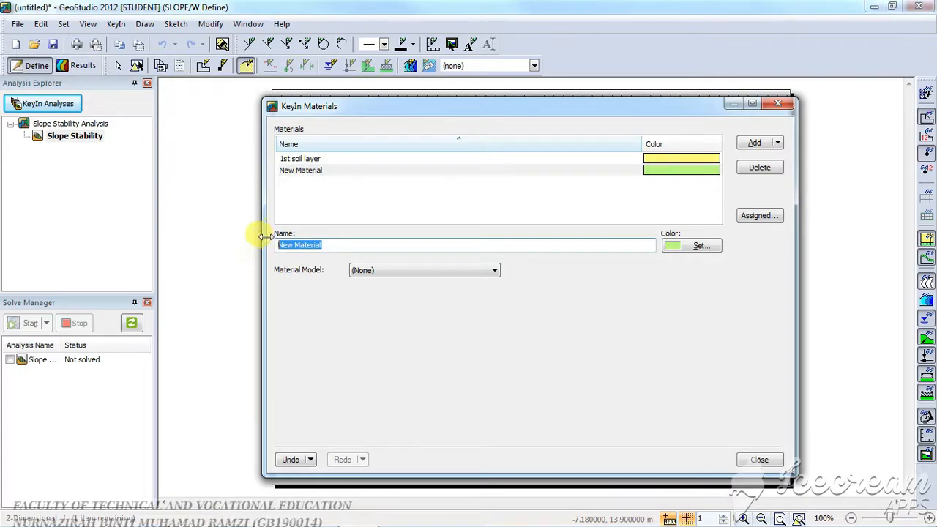
pyautogui.write('2nd soil layer')
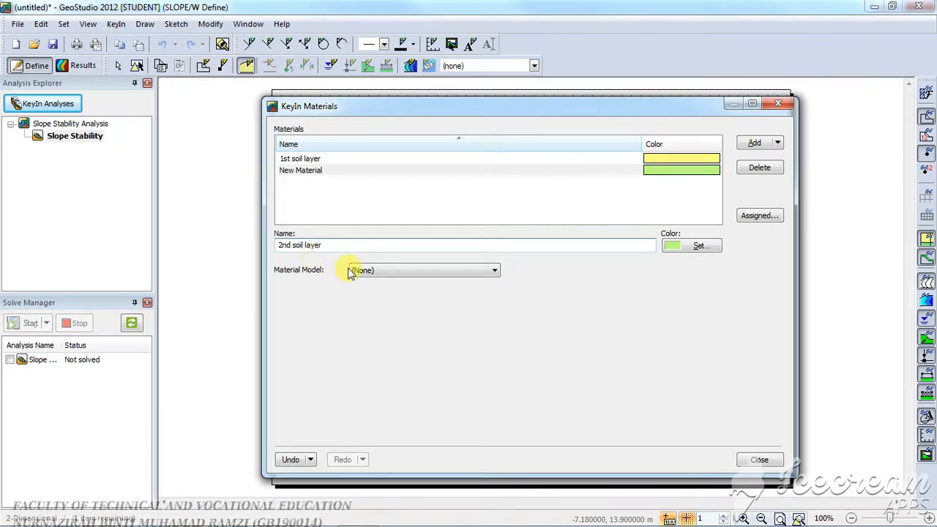
pyautogui.click(384, 274)
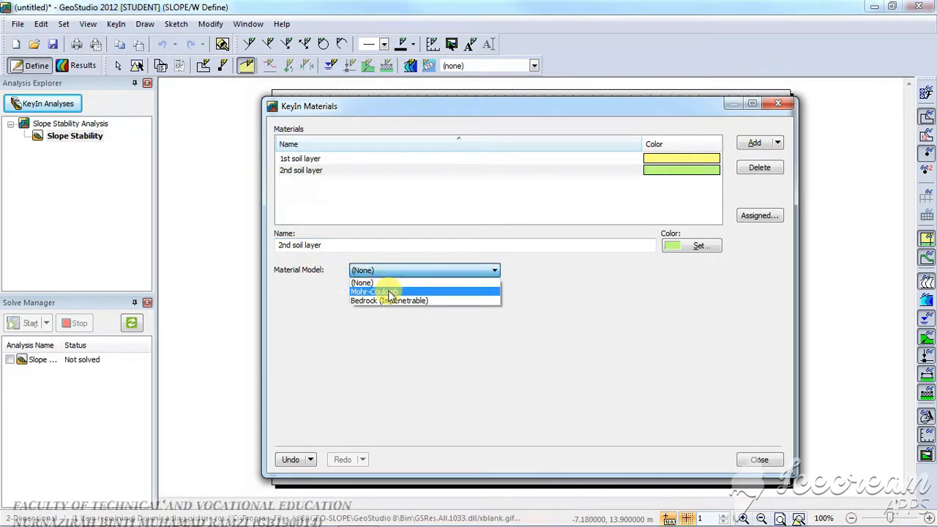
pyautogui.click(389, 291)
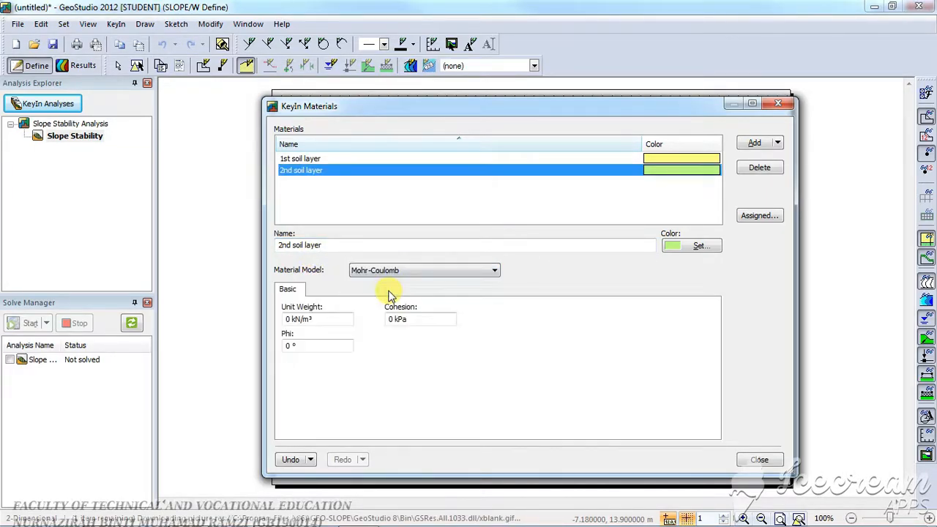
# Set the 2nd soil layer's unit weight to 16 kN/m³, cohesion to 3 kPa and phi to 28°, and finish the material definitions.
pyautogui.click(288, 319)
pyautogui.write('16')
pyautogui.click(391, 320)
pyautogui.write('3')
pyautogui.click(287, 345)
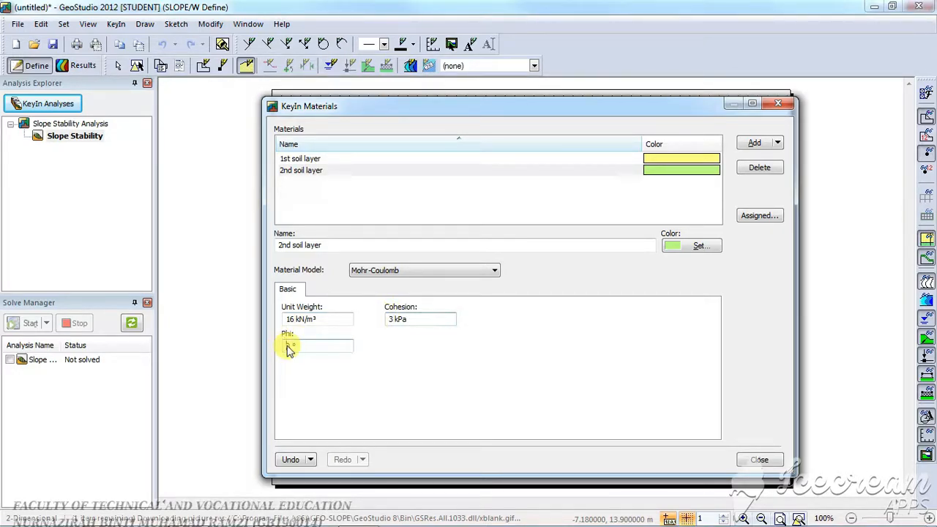
pyautogui.write('28')
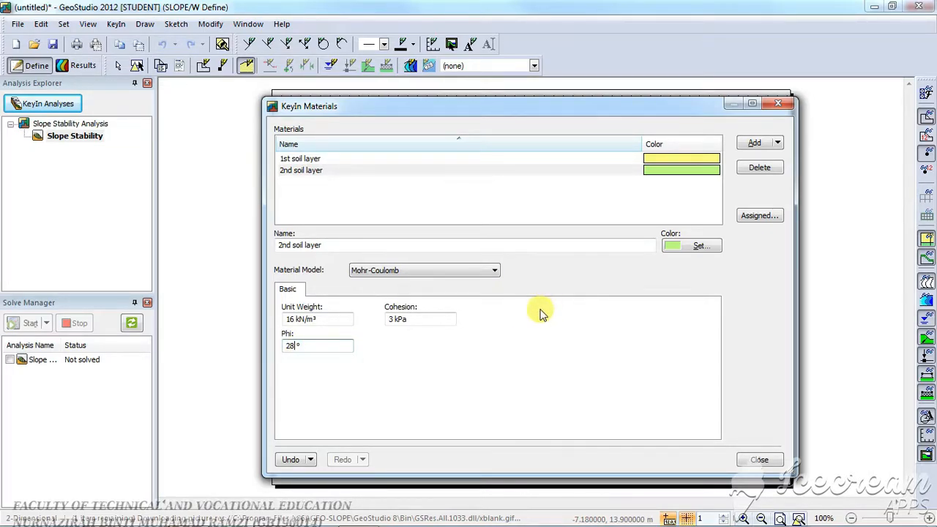
pyautogui.click(760, 460)
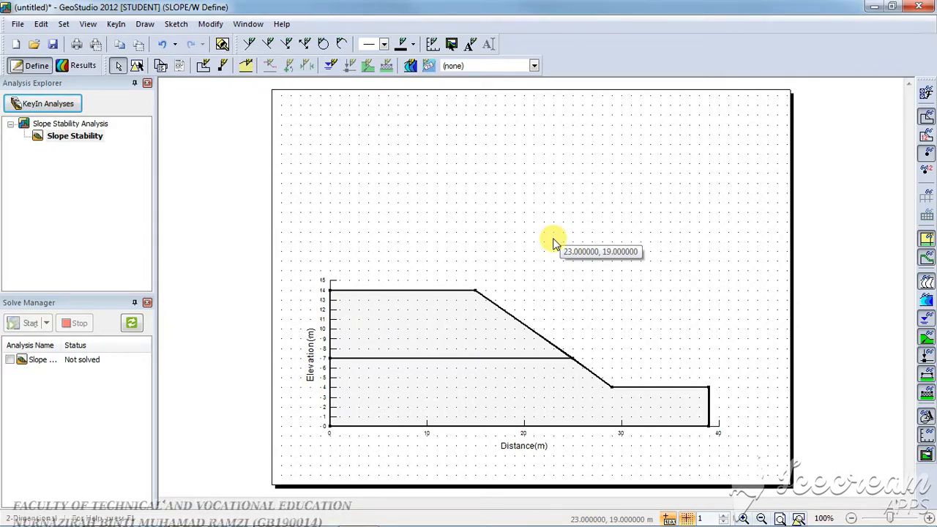
# Assign the 1st soil layer material to the upper region and the 2nd soil layer material to the lower region.
pyautogui.click(245, 71)
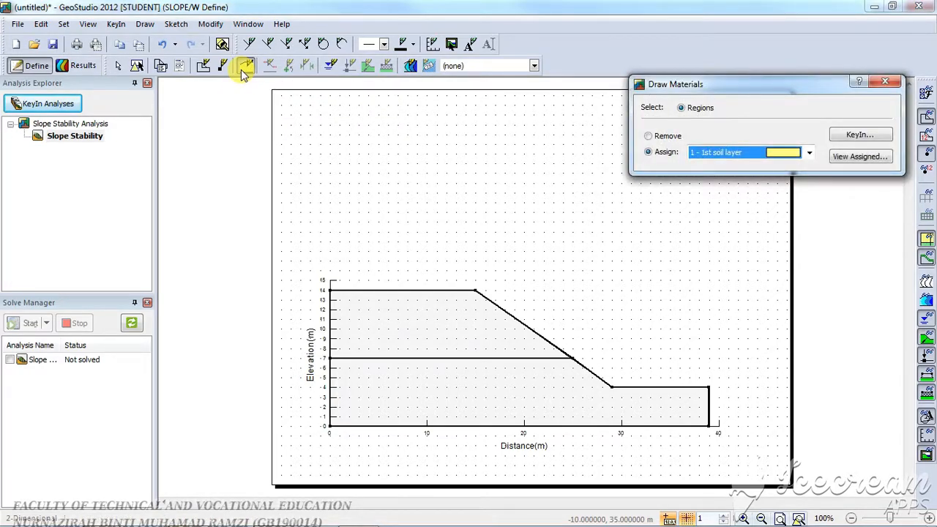
pyautogui.click(384, 322)
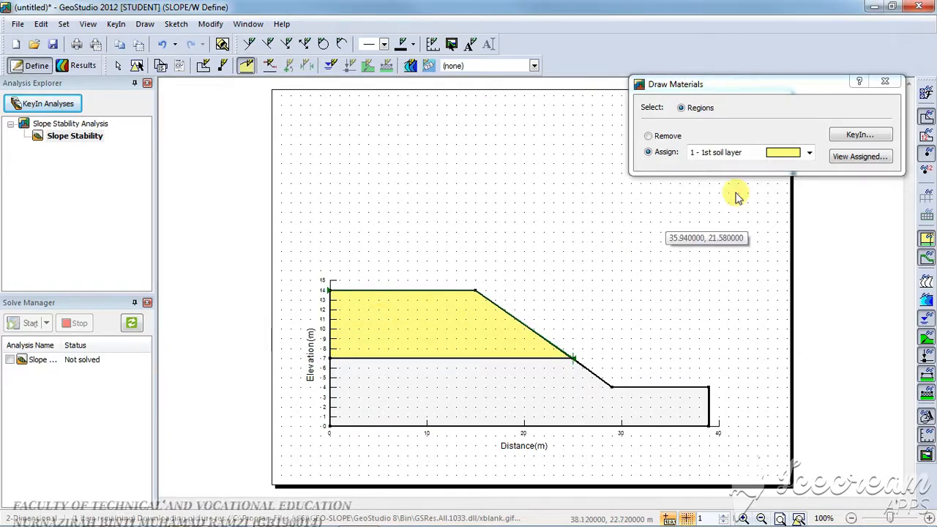
pyautogui.click(808, 153)
pyautogui.click(779, 174)
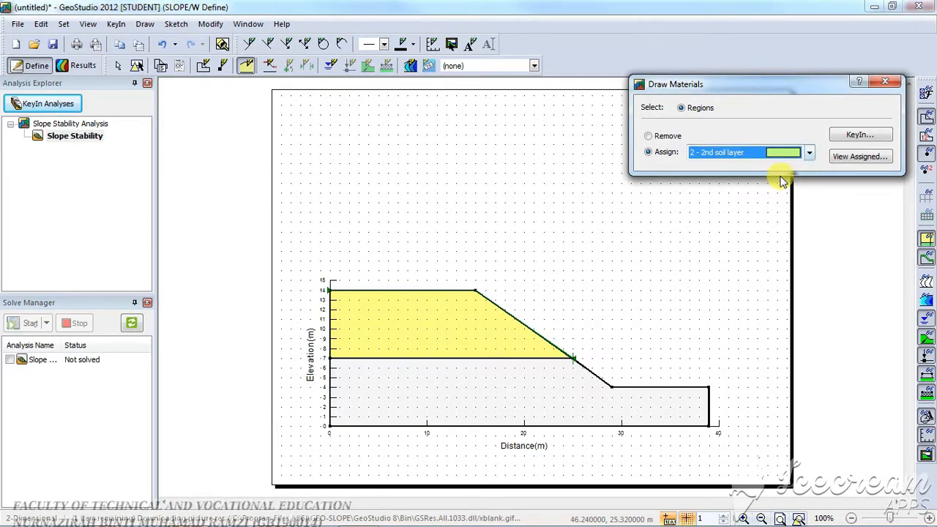
pyautogui.click(504, 401)
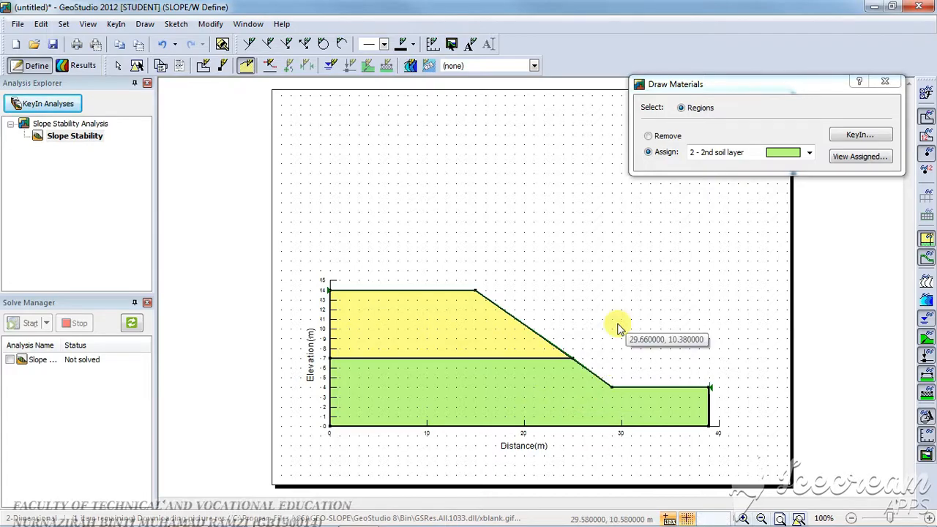
pyautogui.press('Escape')
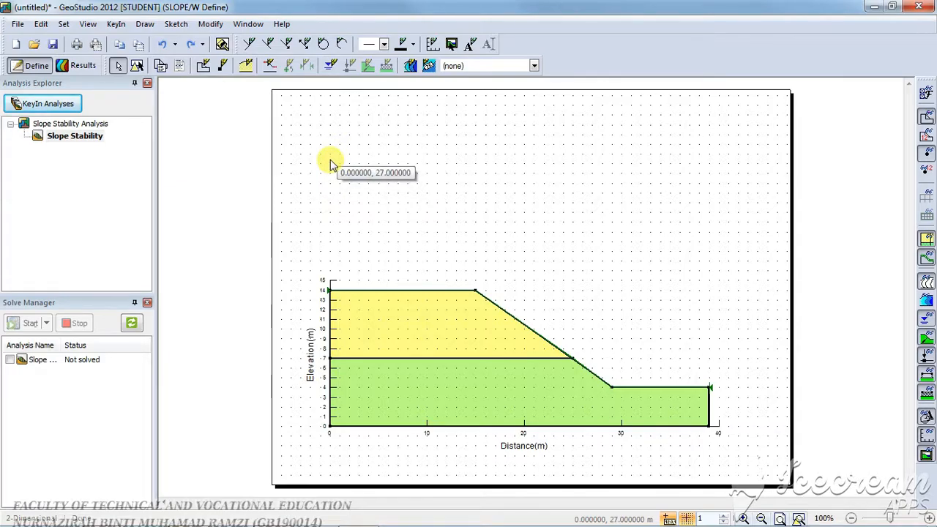
# Create a piezometric line in the pore water pressure definitions and enter its first point at X 0, Y 12 m.
pyautogui.click(116, 24)
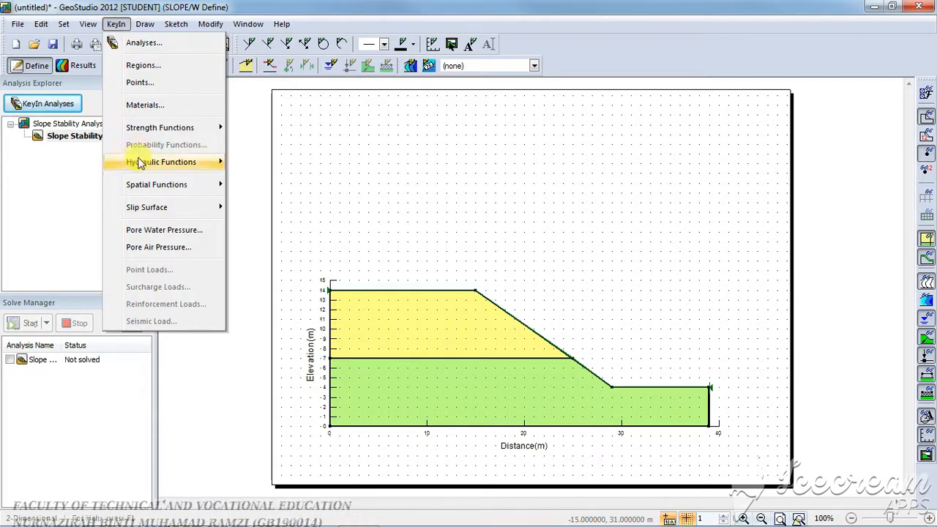
pyautogui.click(146, 230)
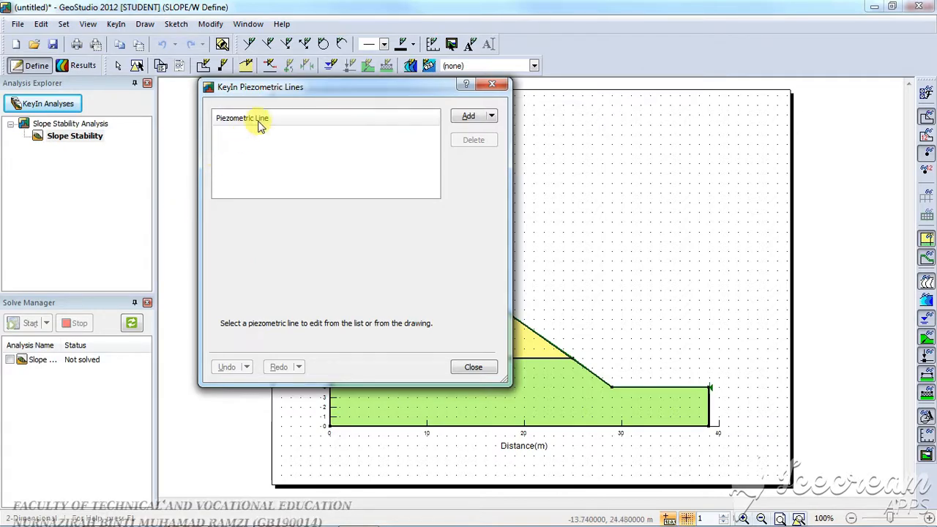
pyautogui.click(464, 114)
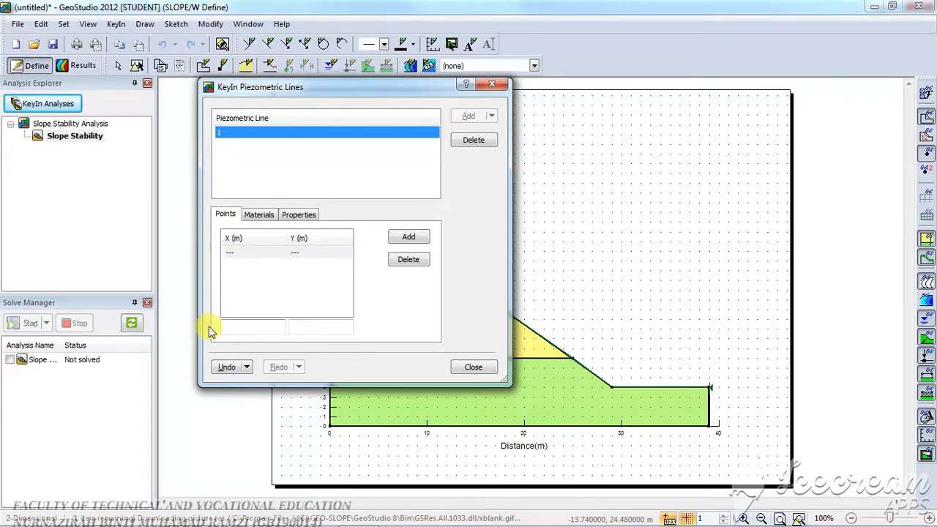
pyautogui.click(236, 326)
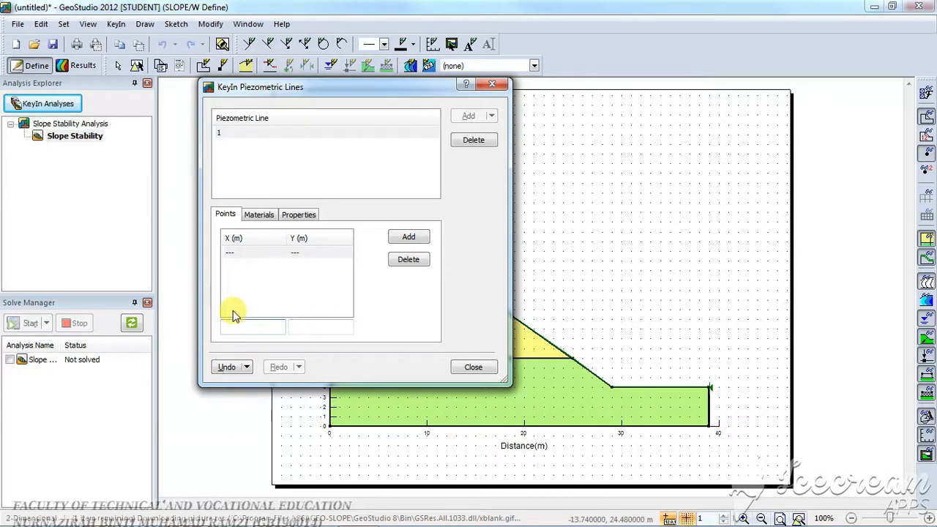
pyautogui.write('0')
pyautogui.click(303, 327)
pyautogui.write('12')
pyautogui.click(399, 237)
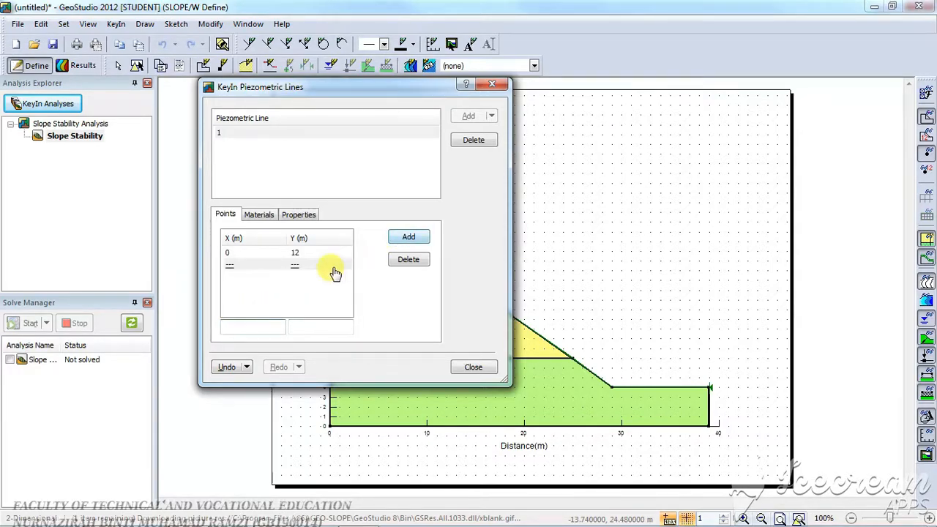
# Add a second piezometric line point at X 8, Y 11 m.
pyautogui.click(240, 326)
pyautogui.write('8')
pyautogui.press('Tab')
pyautogui.write('11')
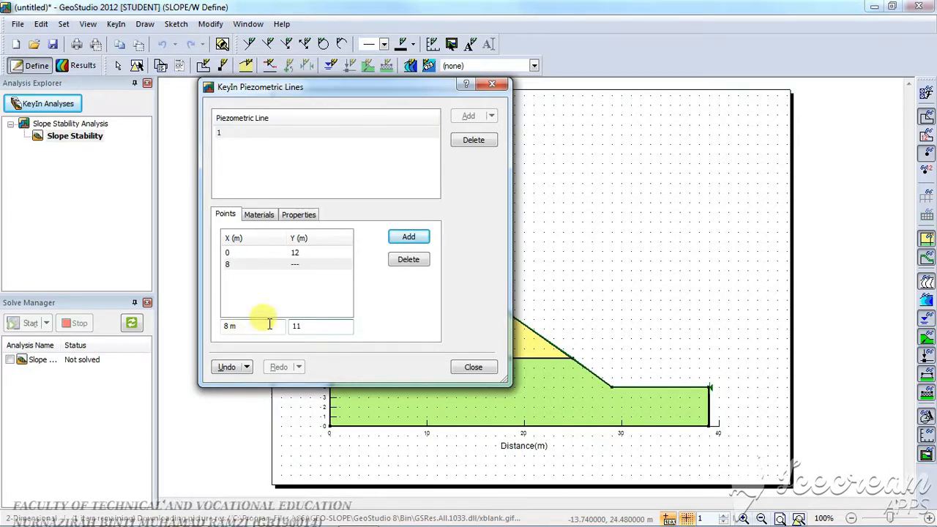
pyautogui.click(419, 235)
# Move the piezometric line dialog clear of the model and add a third line point at X 21, Y 10 m.
pyautogui.moveTo(395, 87)
pyautogui.mouseDown()
pyautogui.moveTo(270, 71)
pyautogui.moveTo(205, 97)
pyautogui.moveTo(192, 83)
pyautogui.moveTo(570, 30)
pyautogui.moveTo(757, 26)
pyautogui.moveTo(759, 50)
pyautogui.mouseUp()
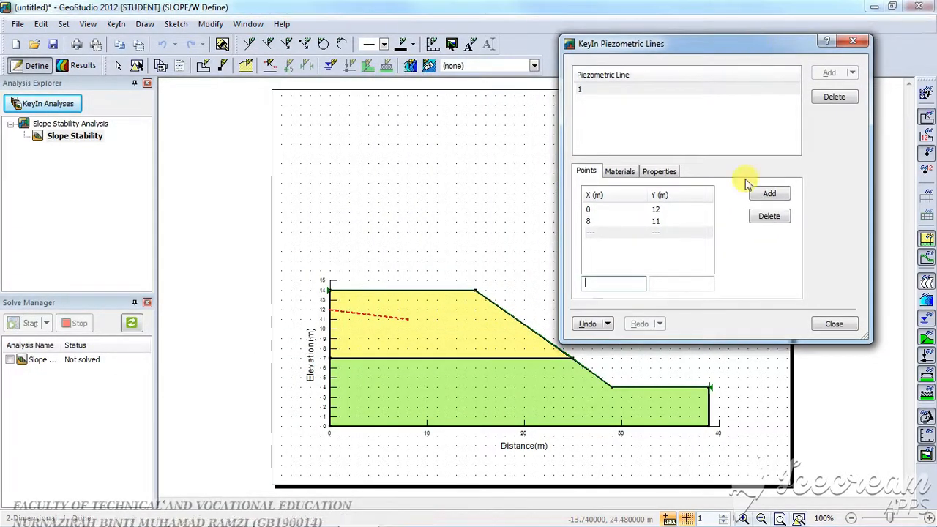
pyautogui.click(595, 235)
pyautogui.click(599, 286)
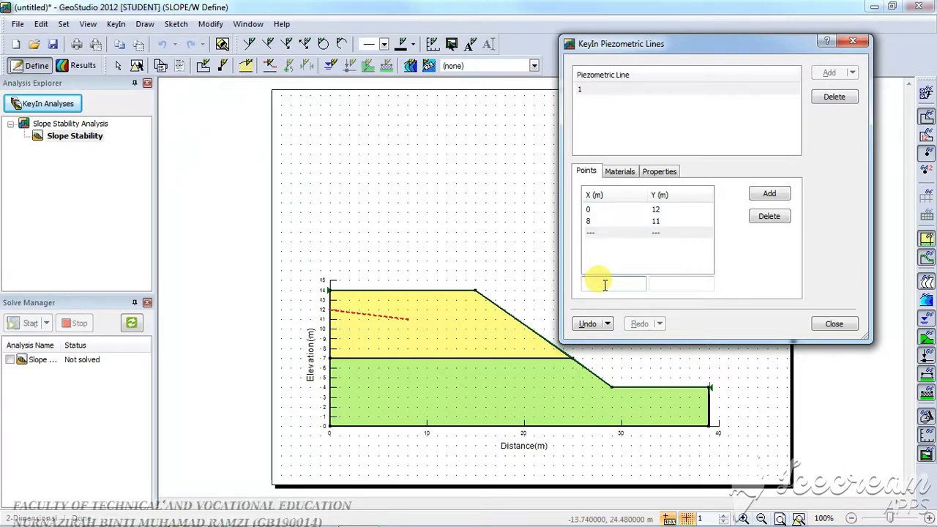
pyautogui.write('21')
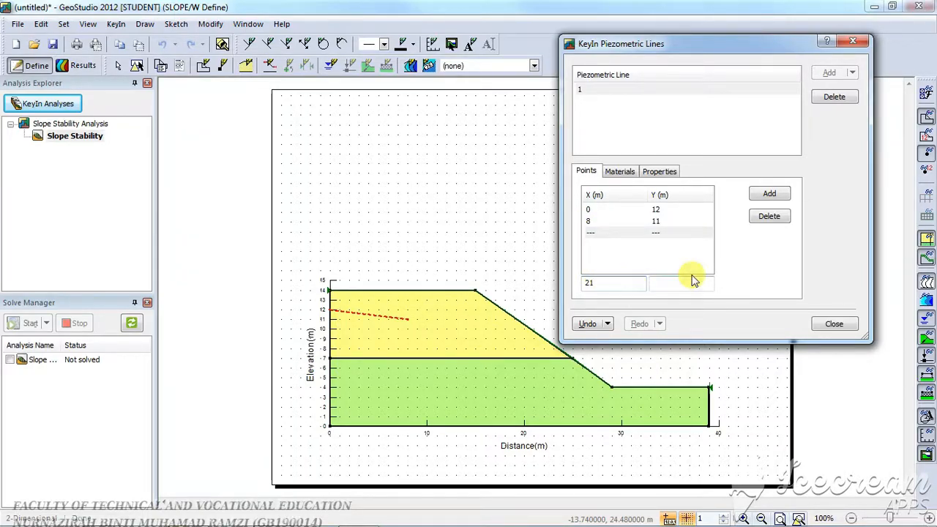
pyautogui.click(677, 289)
pyautogui.write('10')
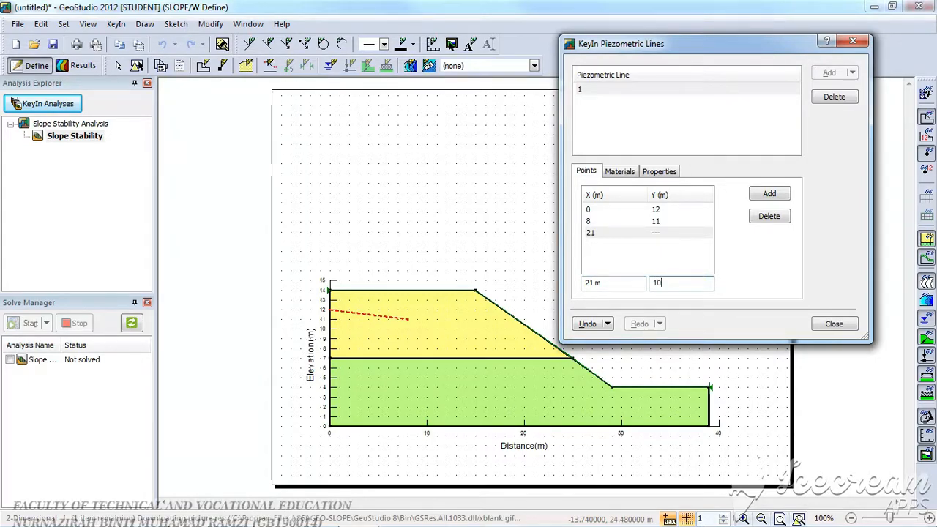
pyautogui.click(770, 194)
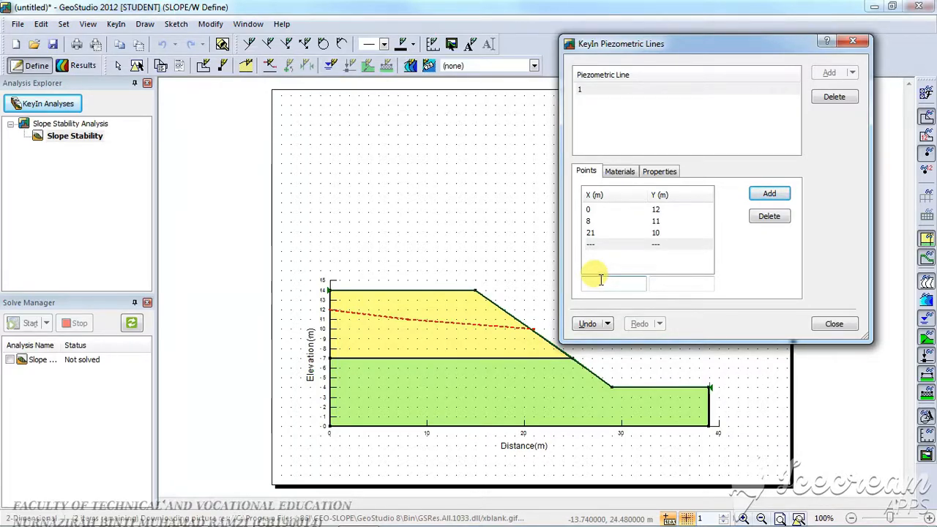
# Add a fourth piezometric line point at X 32, Y 10 m.
pyautogui.write('32')
pyautogui.click(681, 282)
pyautogui.write('10')
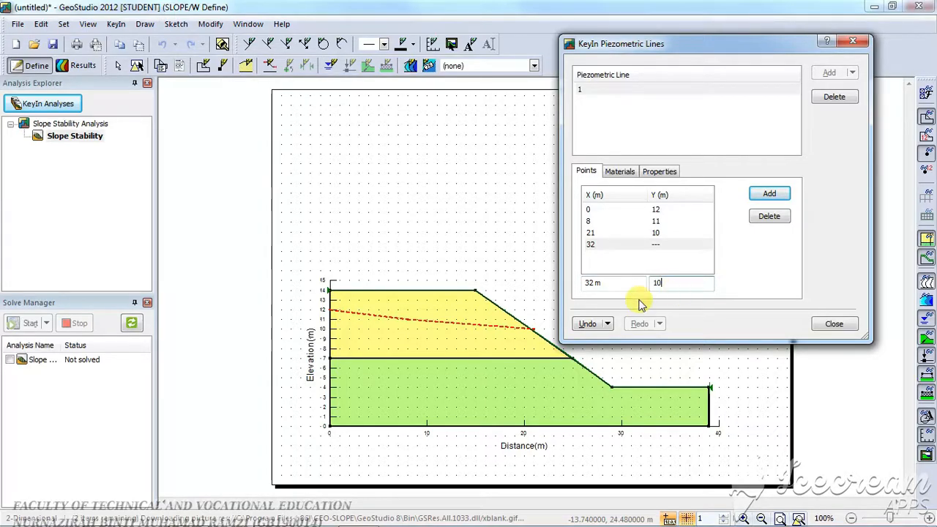
pyautogui.click(769, 193)
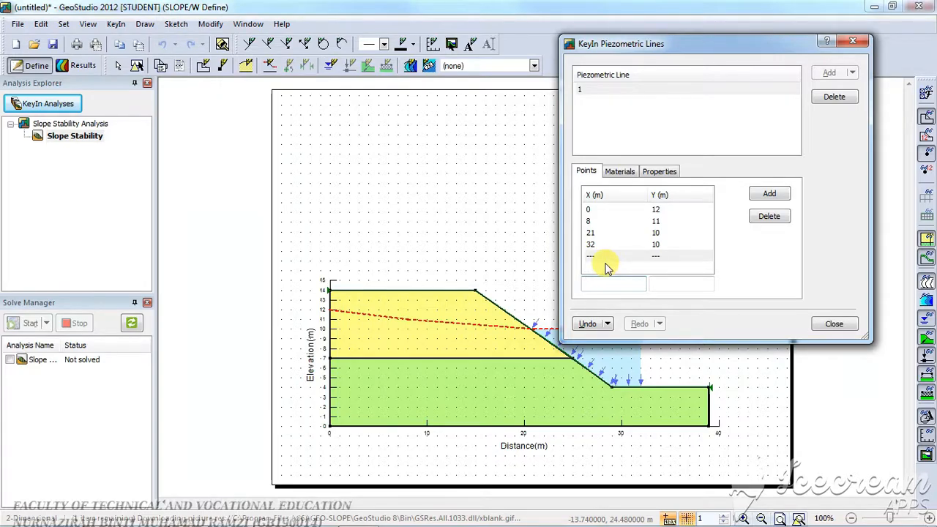
# Enter a fifth piezometric line point at X 39, Y 10 m, at the model's far edge.
pyautogui.click(595, 260)
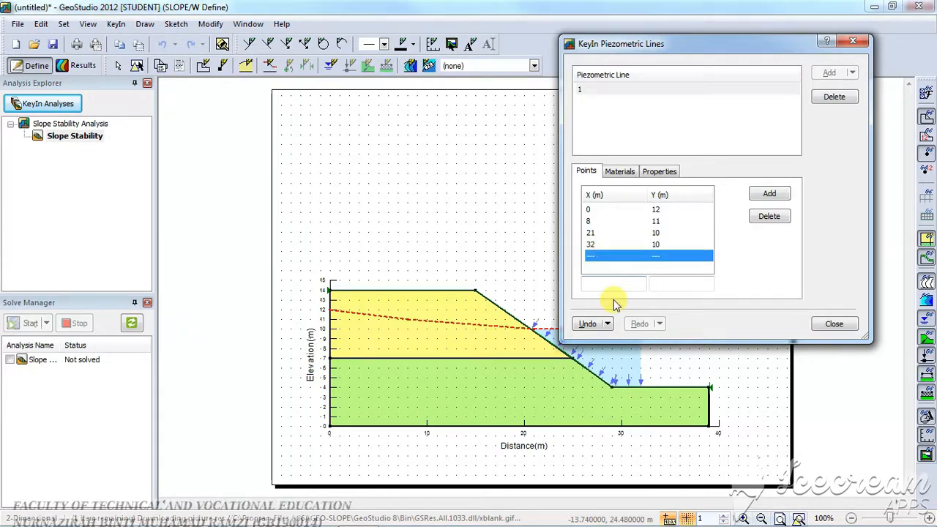
pyautogui.click(603, 282)
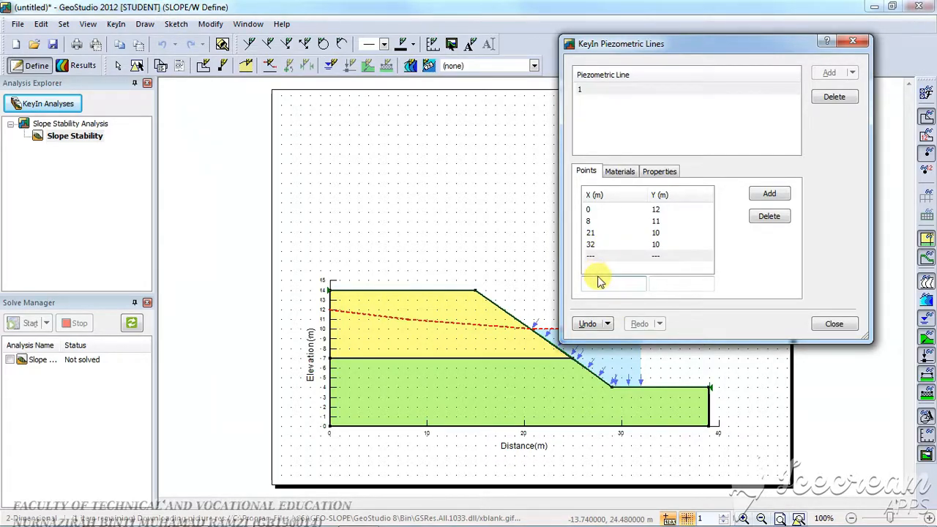
pyautogui.write('39')
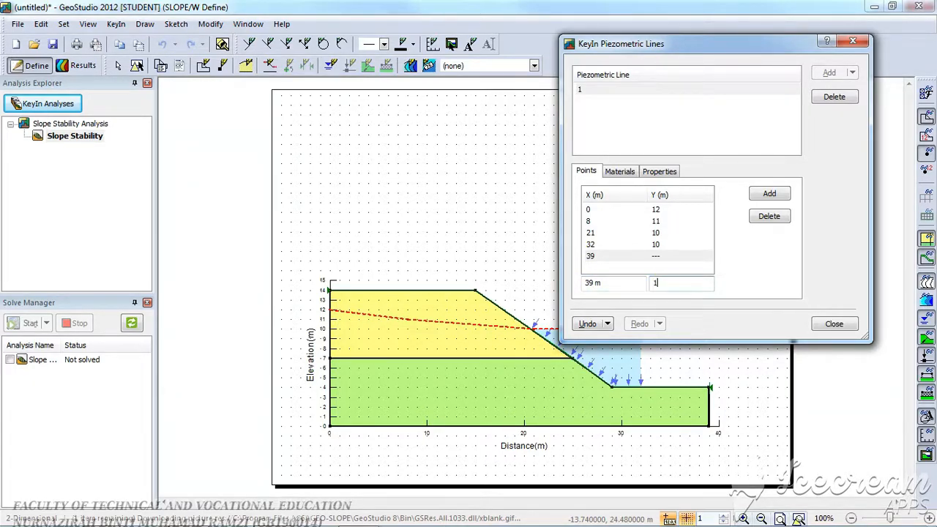
pyautogui.write('10')
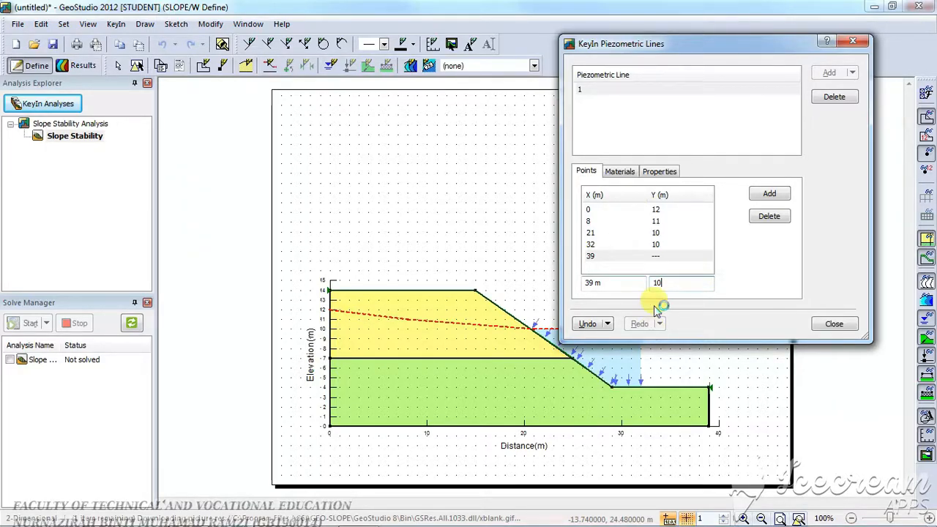
# Review the materials the piezometric line applies to and its suction properties, and finish the piezometric line definition.
pyautogui.click(620, 171)
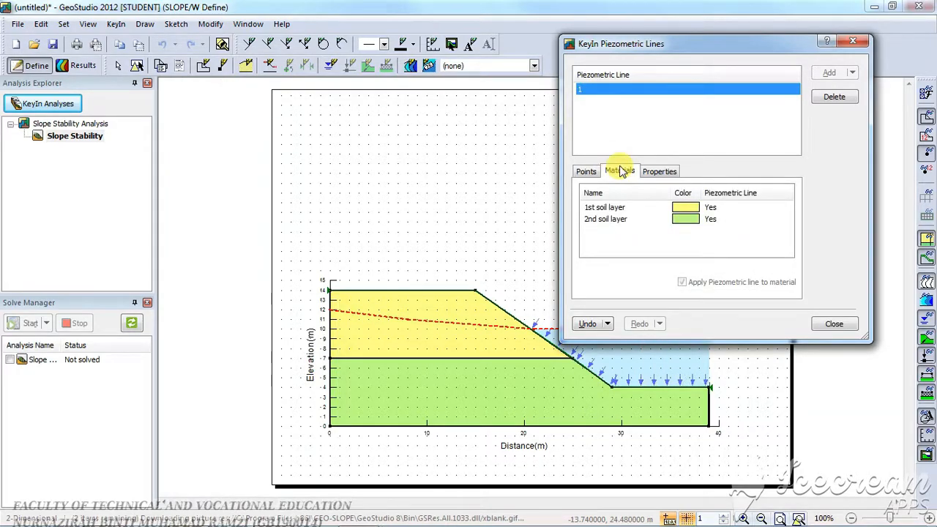
pyautogui.click(667, 171)
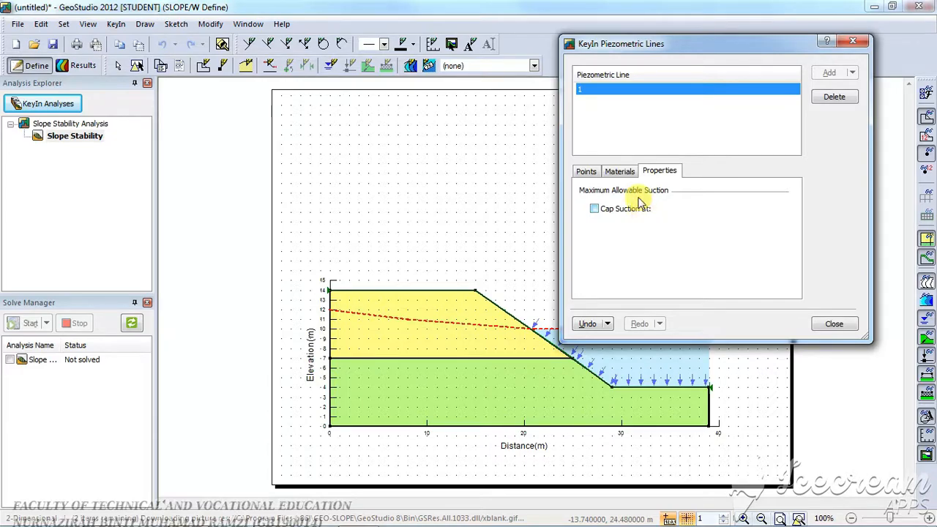
pyautogui.click(834, 326)
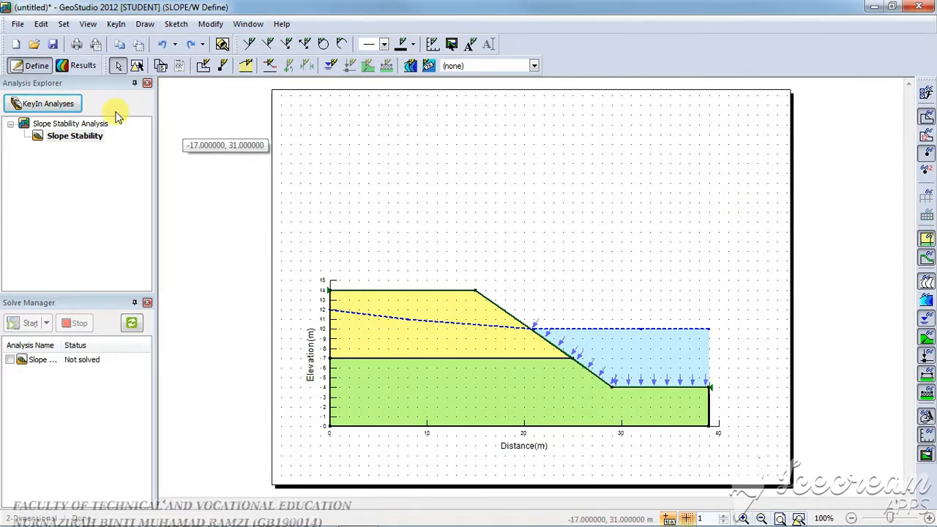
# Draw the slip surface entry range from about X 1.72 to 13 m on the crest and exit range from about X 30.28 to 39 m beyond the toe.
pyautogui.click(144, 24)
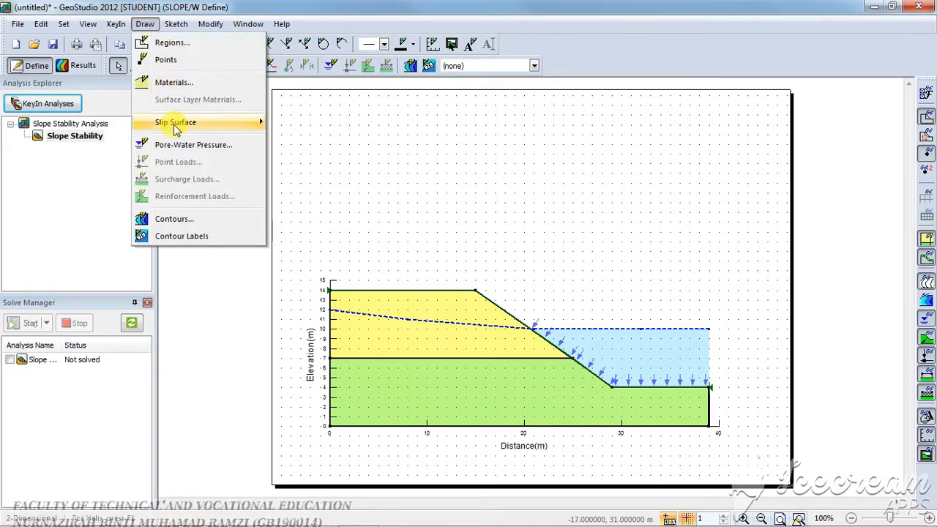
pyautogui.moveTo(188, 122)
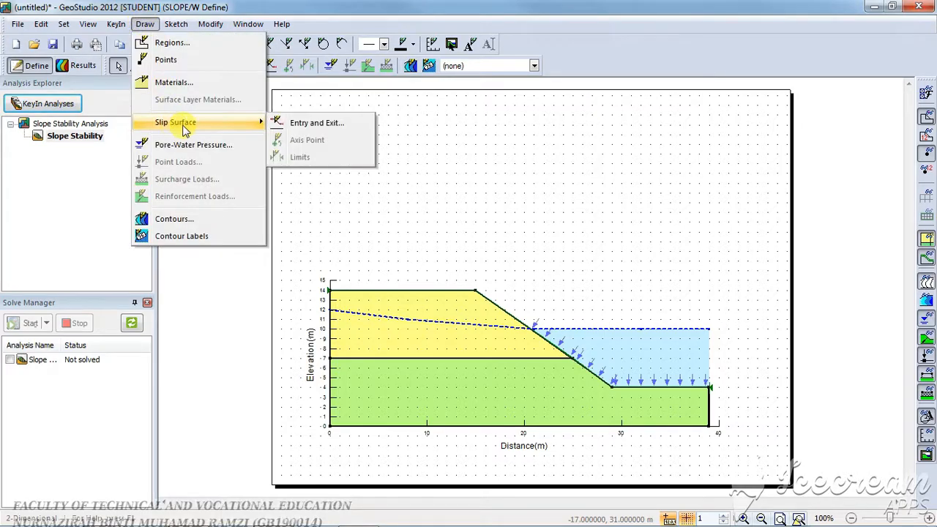
pyautogui.click(330, 124)
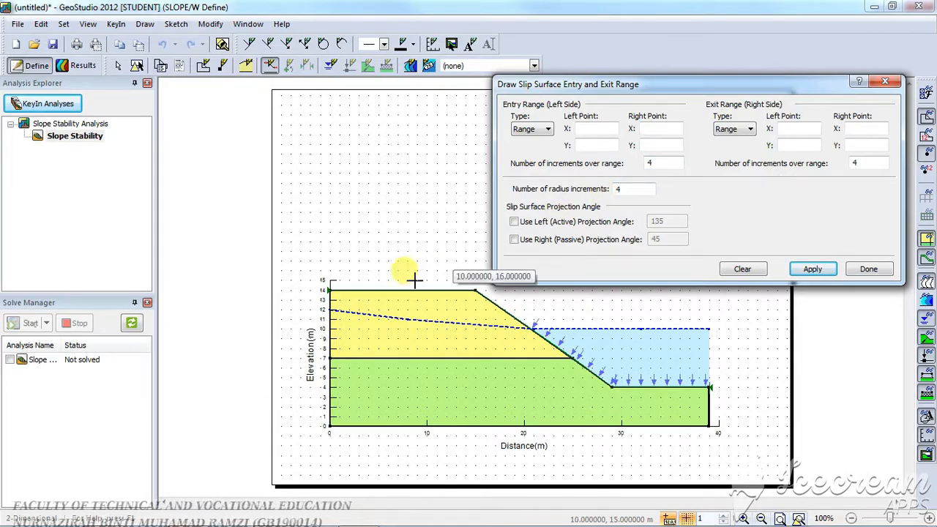
pyautogui.moveTo(332, 289); pyautogui.dragTo(456, 287)
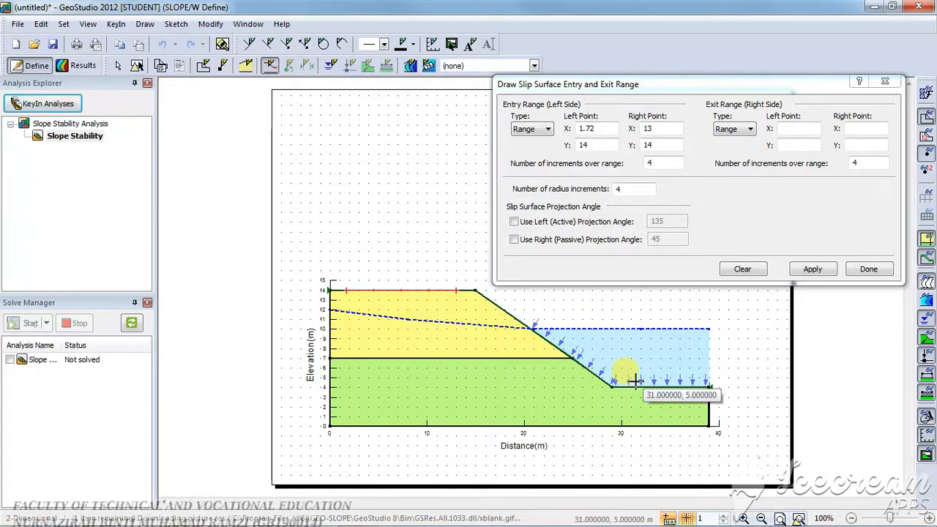
pyautogui.moveTo(615, 383); pyautogui.dragTo(703, 392)
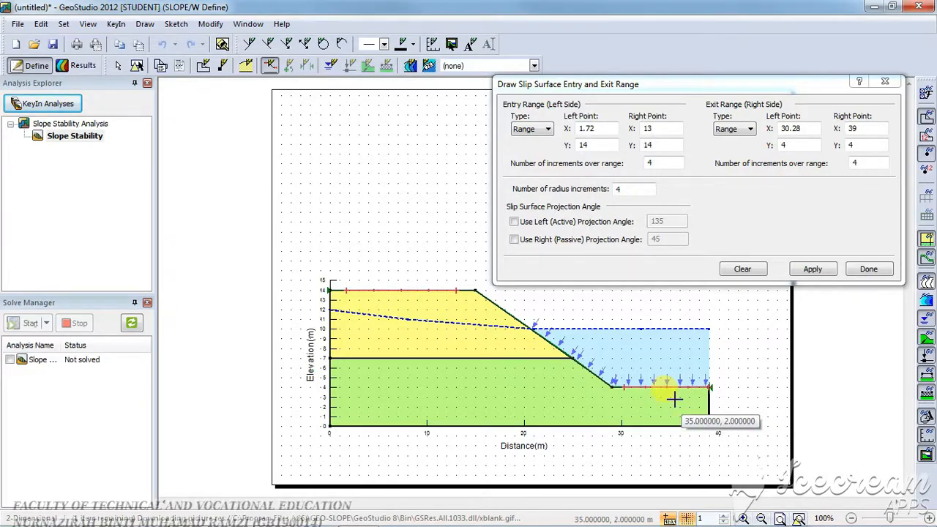
pyautogui.click(814, 271)
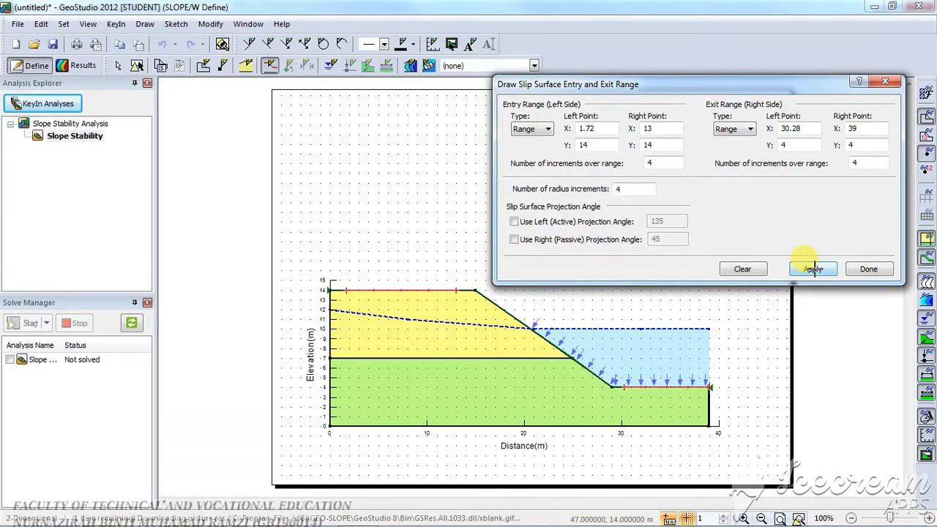
pyautogui.click(870, 270)
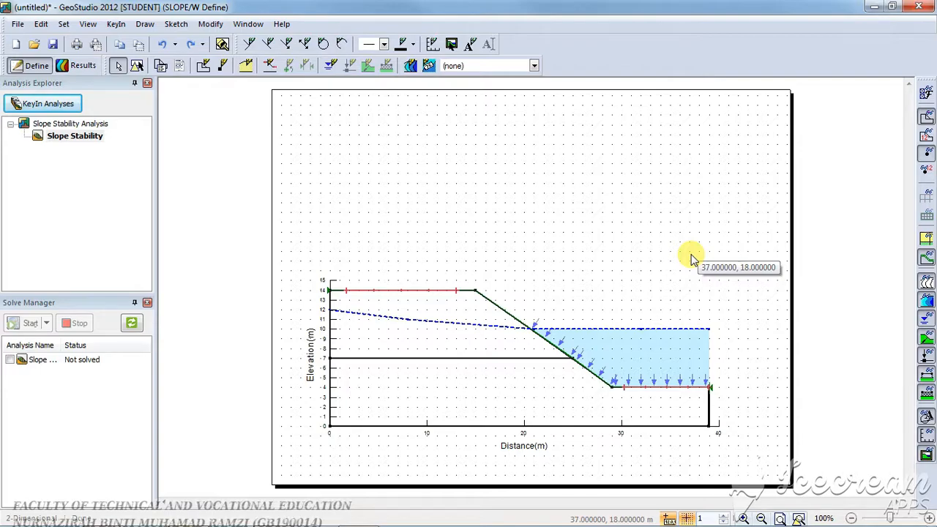
# Shade the model with Pore-Water Pressure contours and show the contour legend.
pyautogui.click(533, 66)
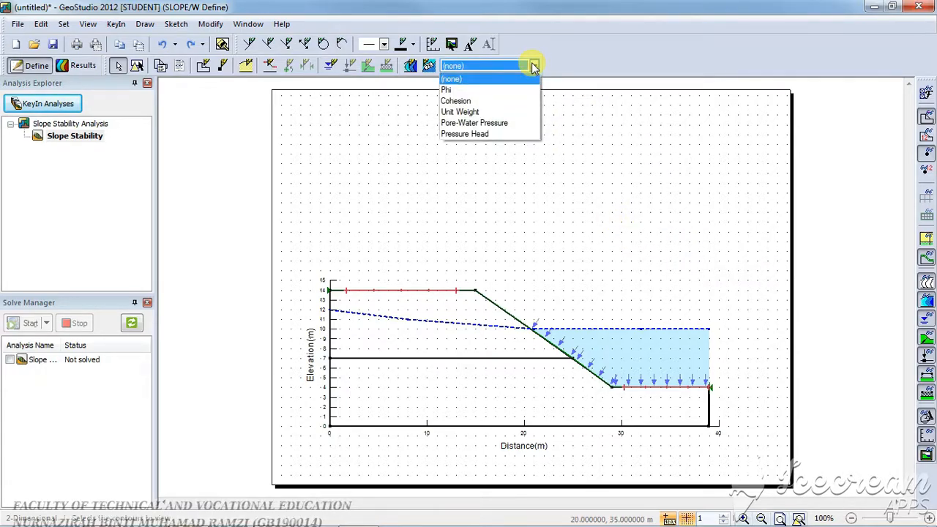
pyautogui.click(522, 89)
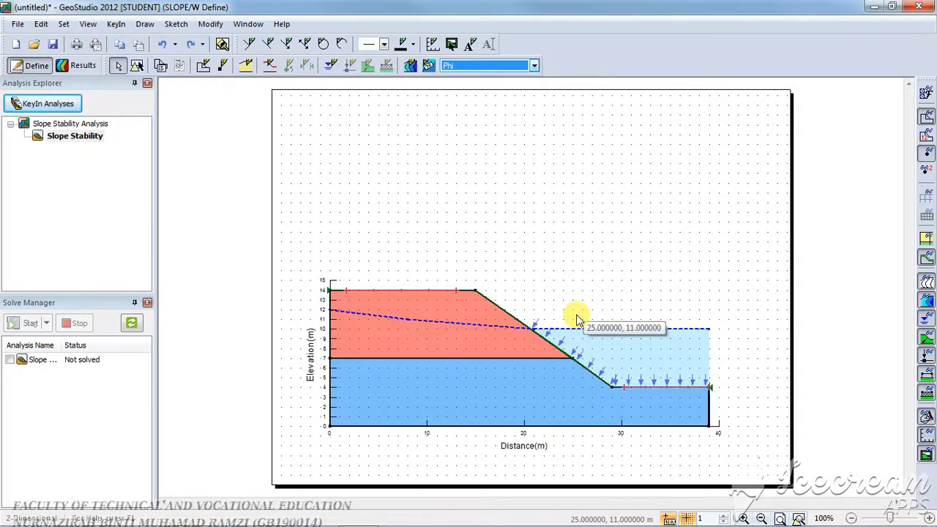
pyautogui.click(411, 66)
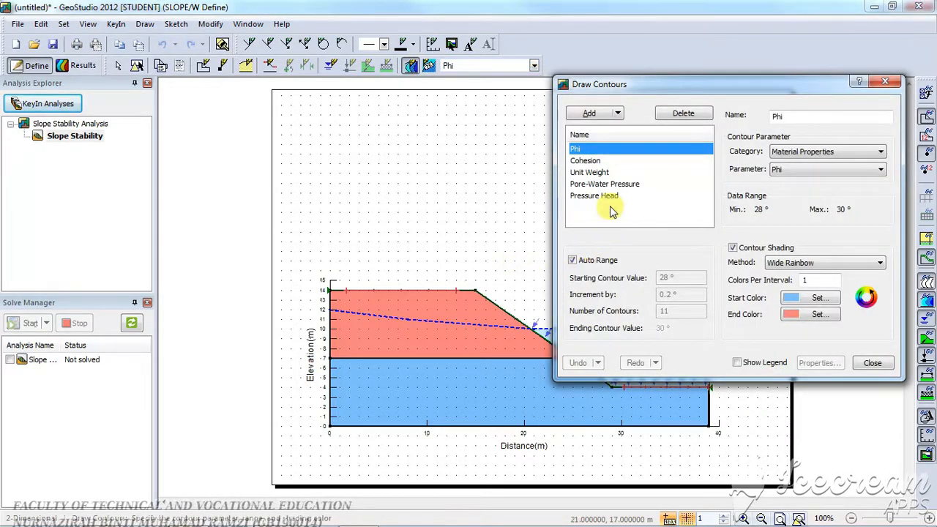
pyautogui.click(592, 162)
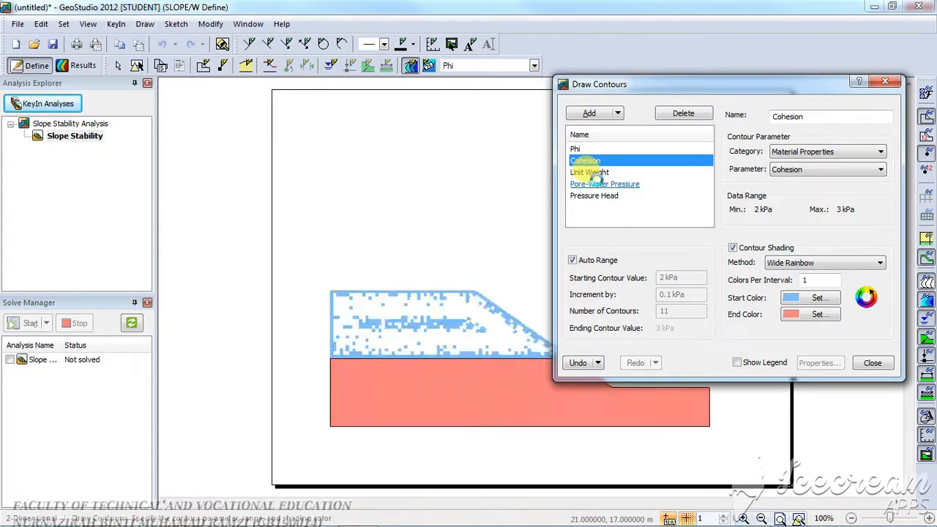
pyautogui.click(595, 183)
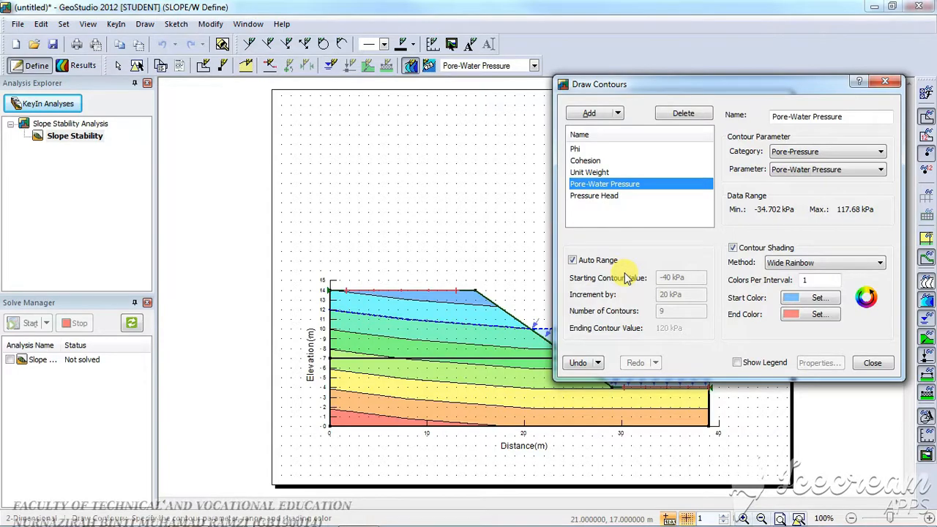
pyautogui.click(739, 364)
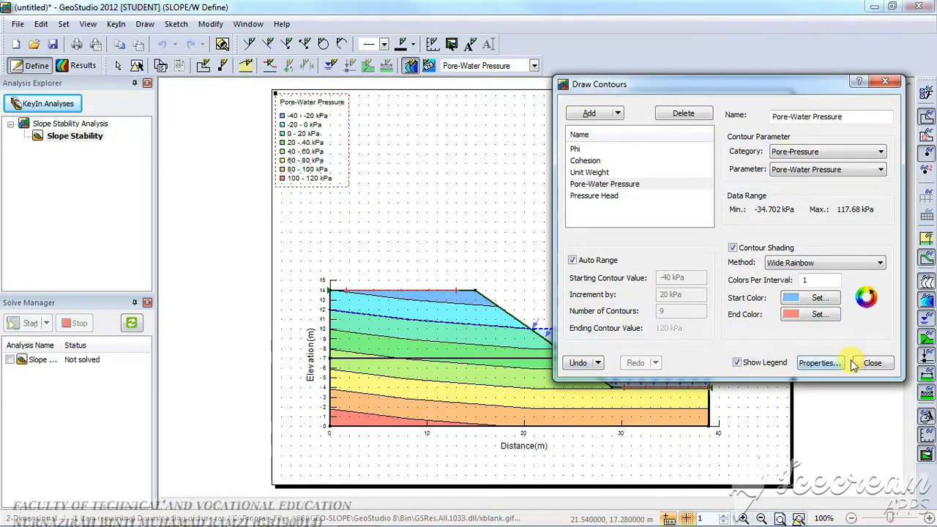
pyautogui.click(871, 368)
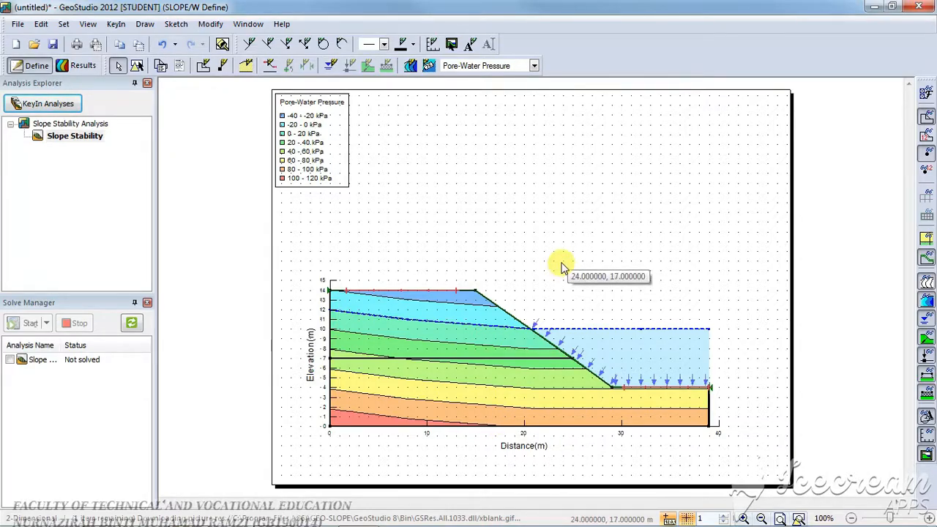
# Add contour labels to the -20, 20, 60 and 100 kPa pore-water pressure contours.
pyautogui.click(430, 68)
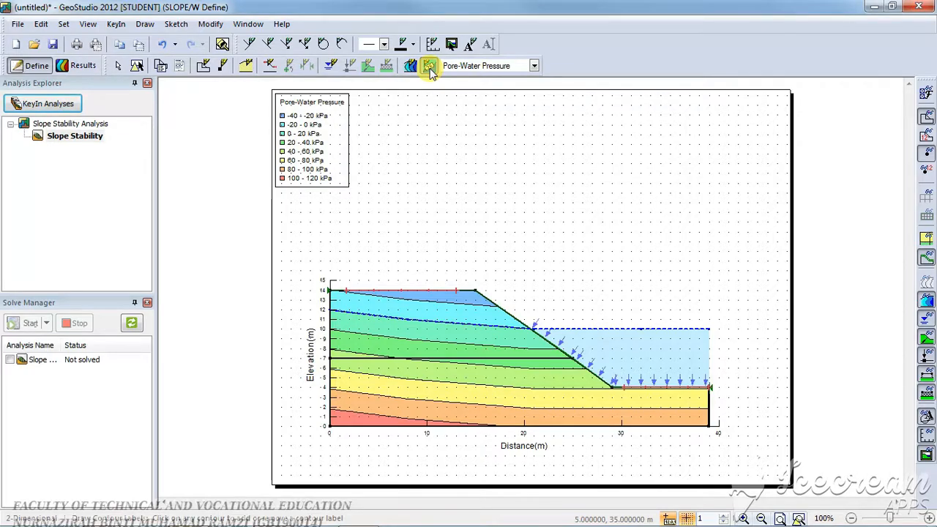
pyautogui.click(454, 301)
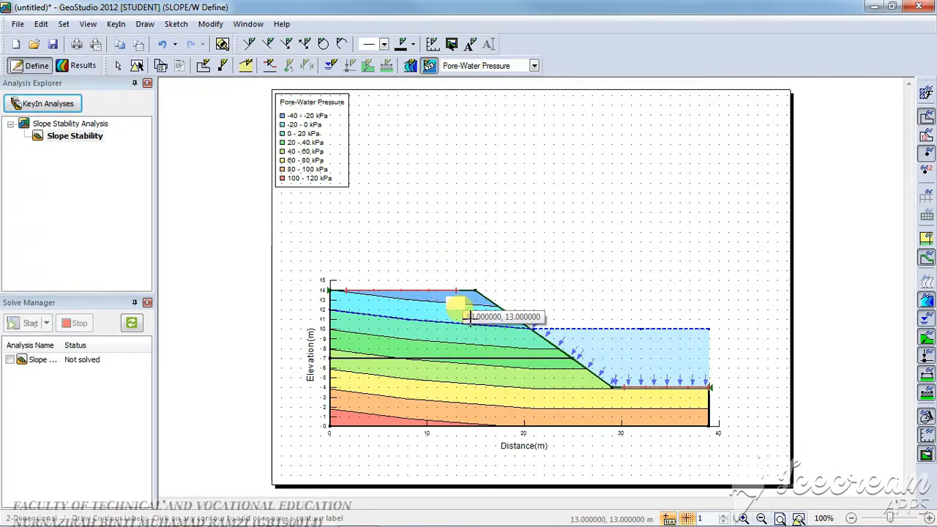
pyautogui.click(449, 342)
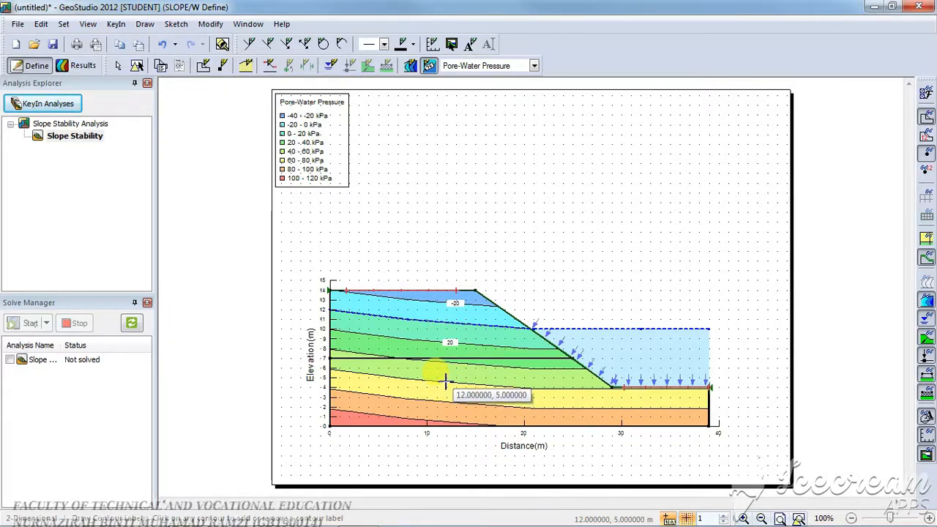
pyautogui.click(444, 379)
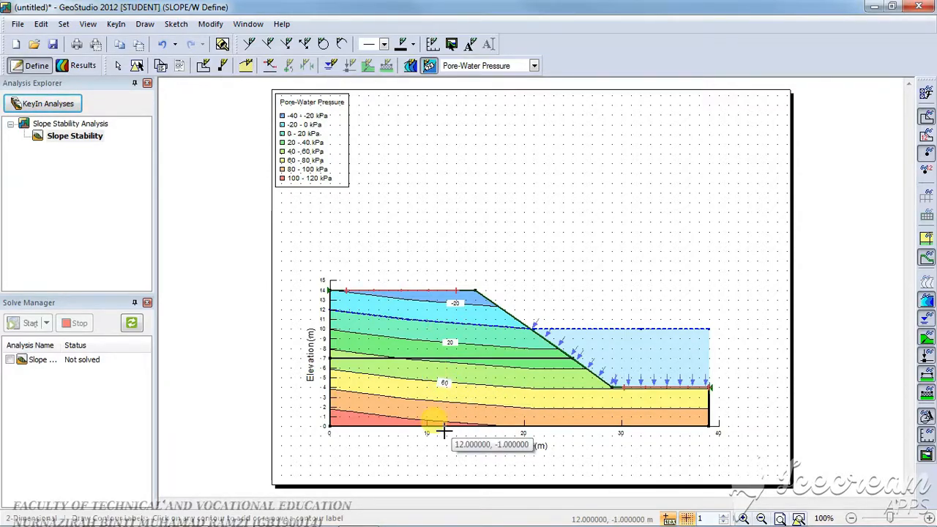
pyautogui.click(437, 417)
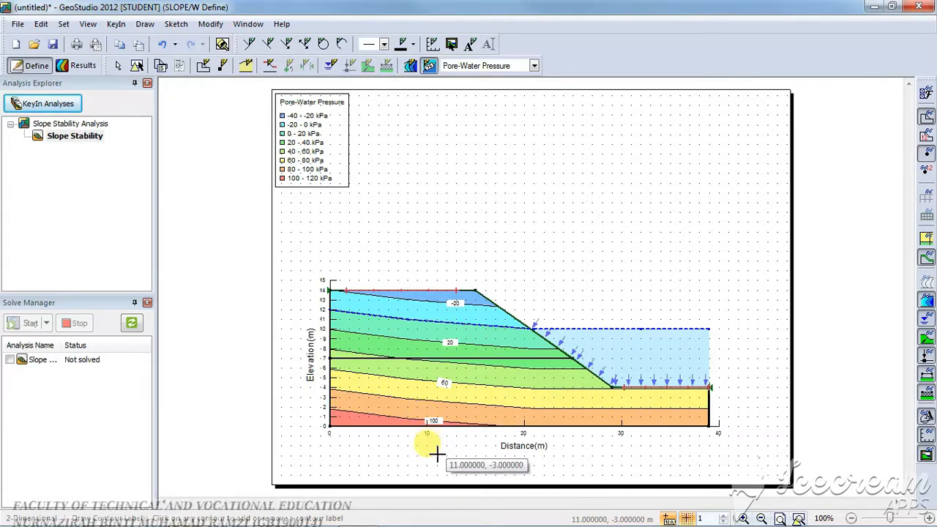
pyautogui.press('Escape')
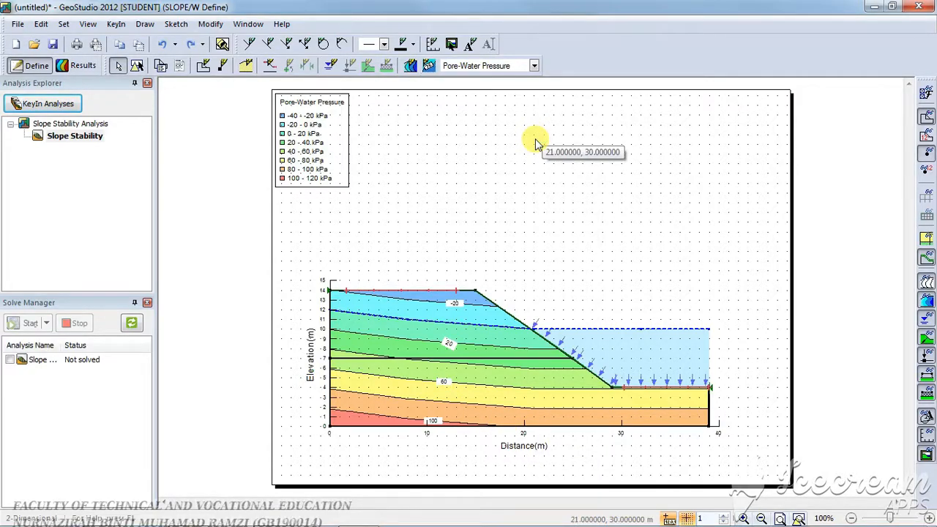
# Move the Pore-Water Pressure legend to the empty area above the ponded water beyond the slope toe.
pyautogui.click(136, 65)
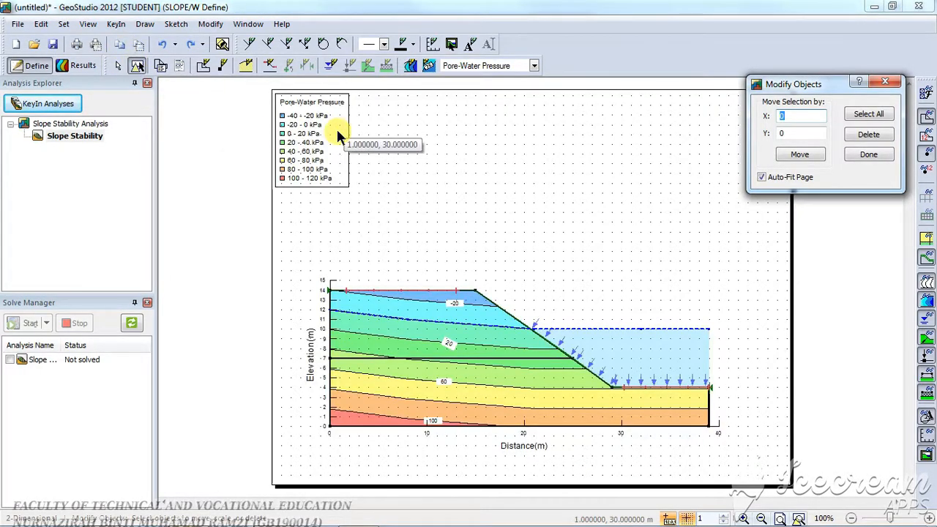
pyautogui.click(342, 150)
pyautogui.moveTo(342, 150); pyautogui.dragTo(699, 253)
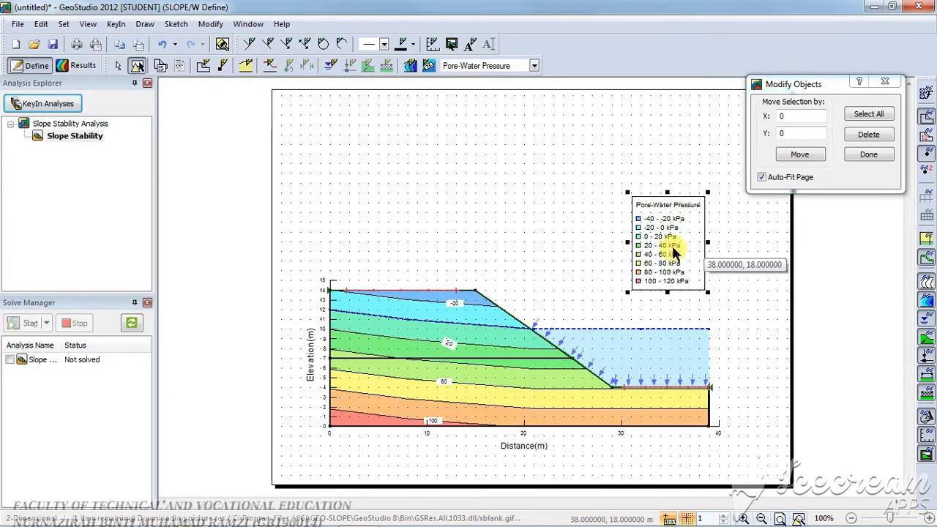
pyautogui.click(869, 156)
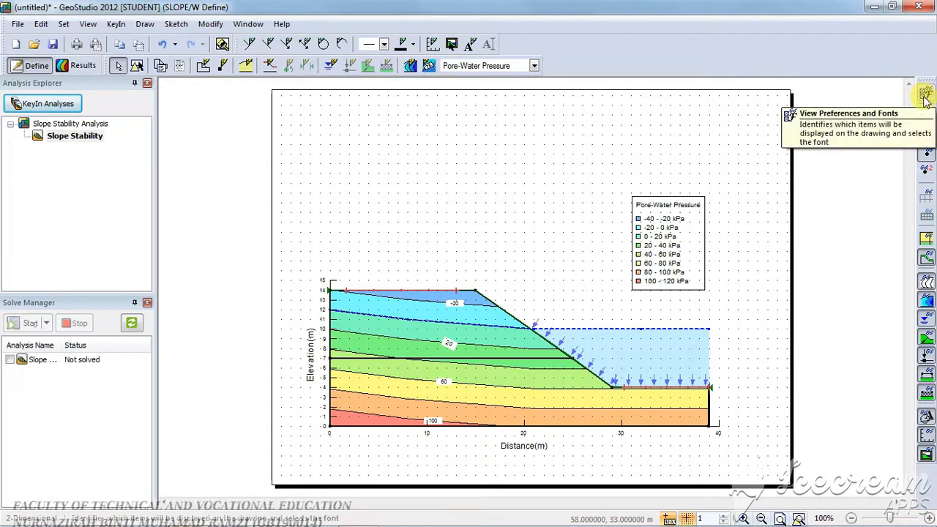
# Compare the model view with material colors and contour lines switched on and off.
pyautogui.click(926, 239)
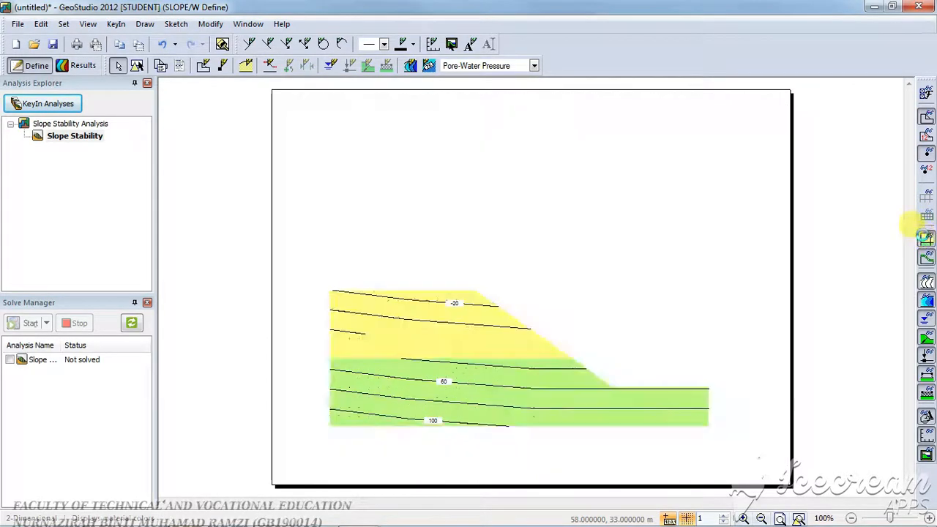
pyautogui.click(926, 240)
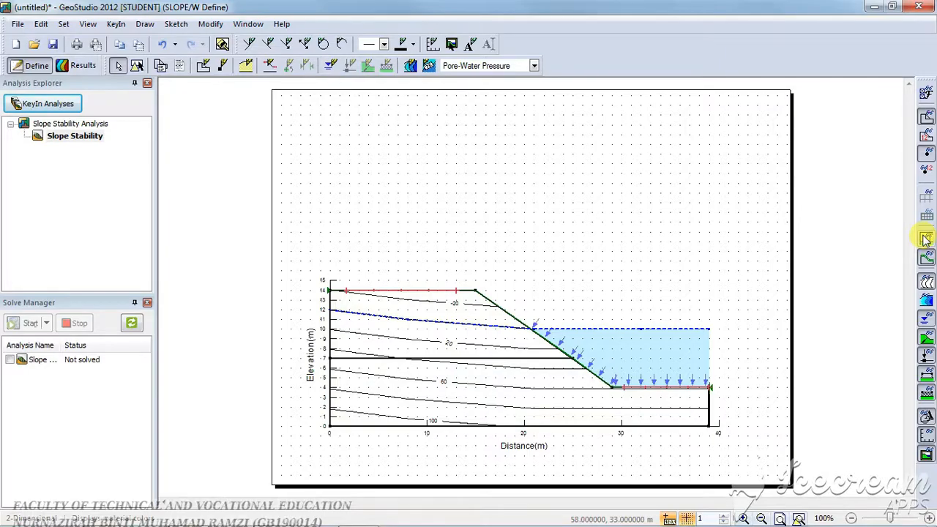
pyautogui.click(926, 240)
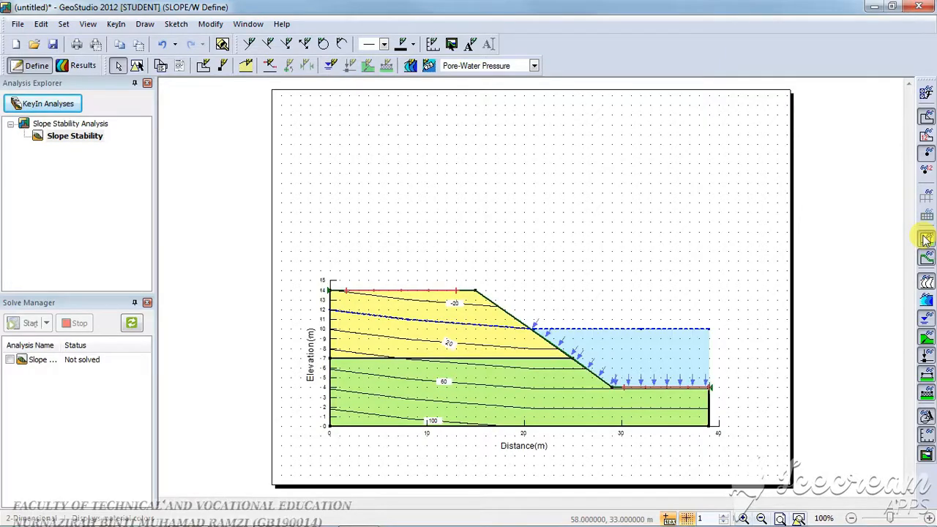
pyautogui.click(926, 286)
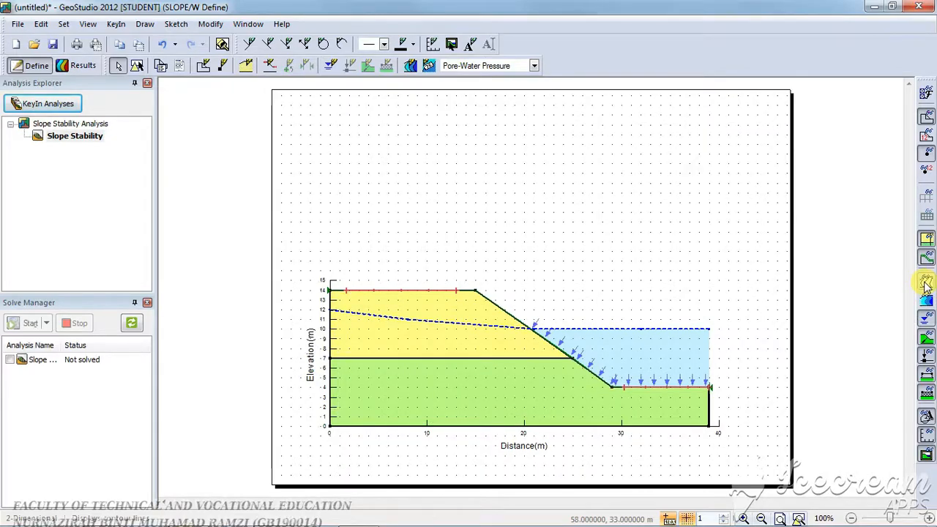
pyautogui.click(926, 285)
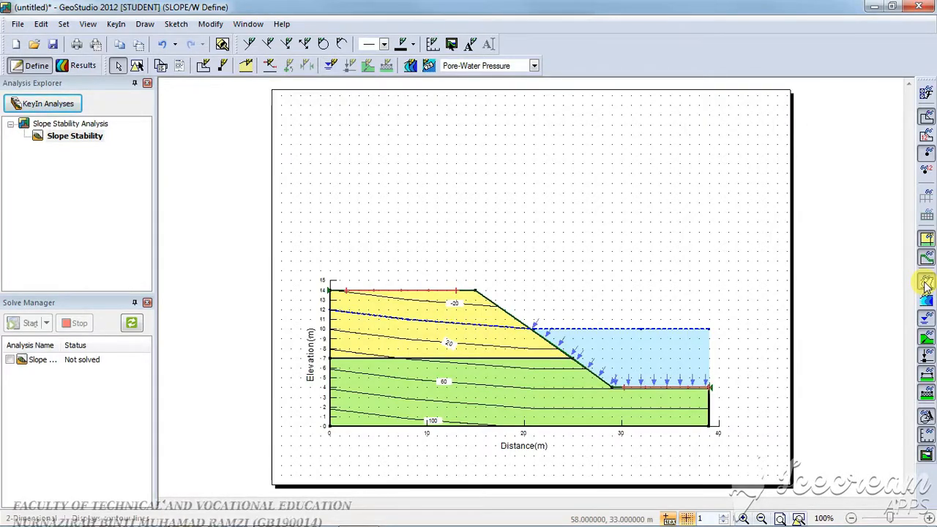
# Compare the view with contour shading and pore-water conditions toggled, and review the display and font preferences.
pyautogui.click(927, 300)
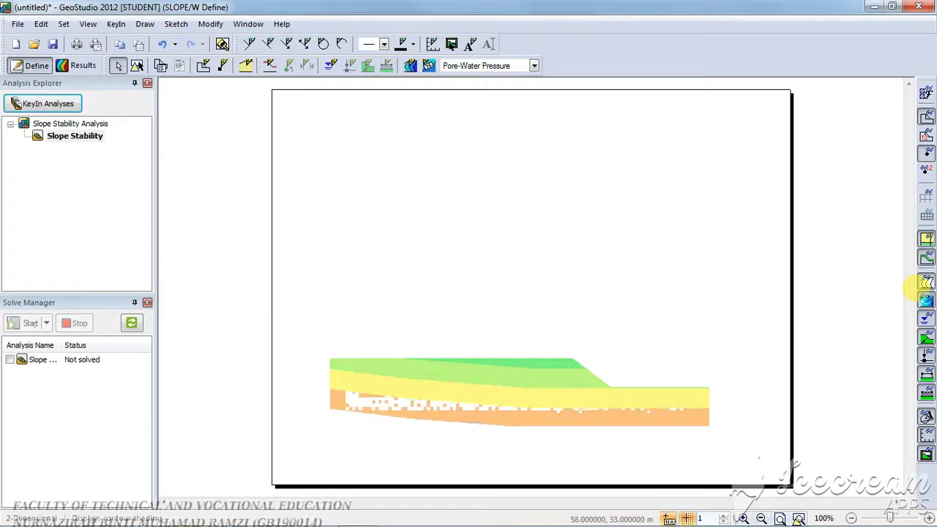
pyautogui.click(927, 300)
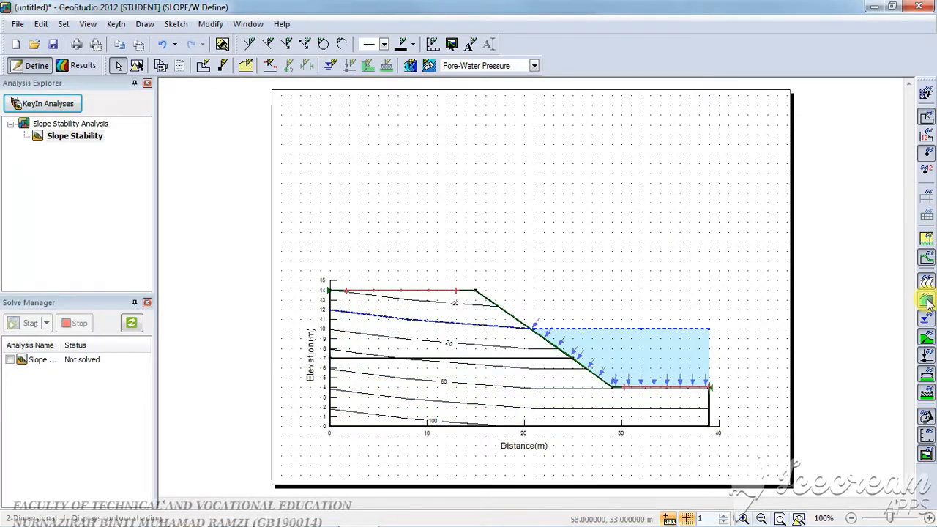
pyautogui.click(927, 300)
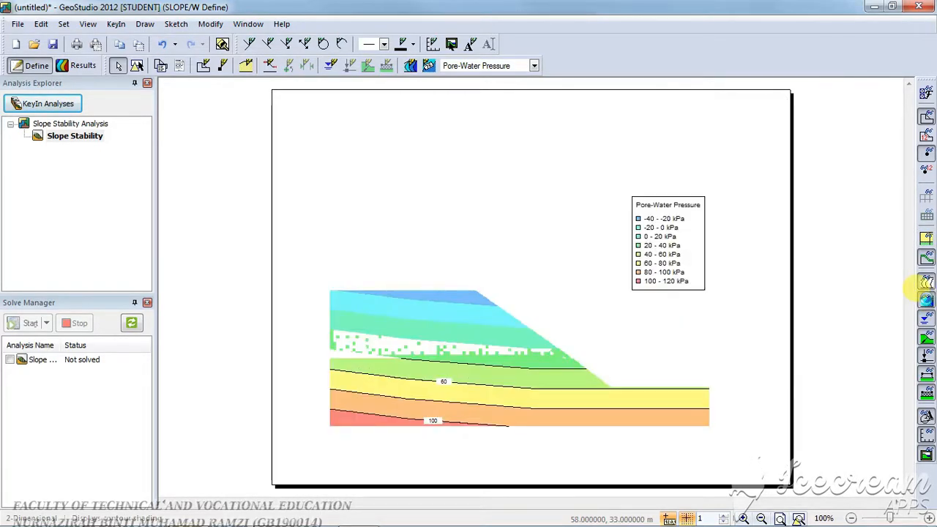
pyautogui.click(927, 321)
pyautogui.click(927, 324)
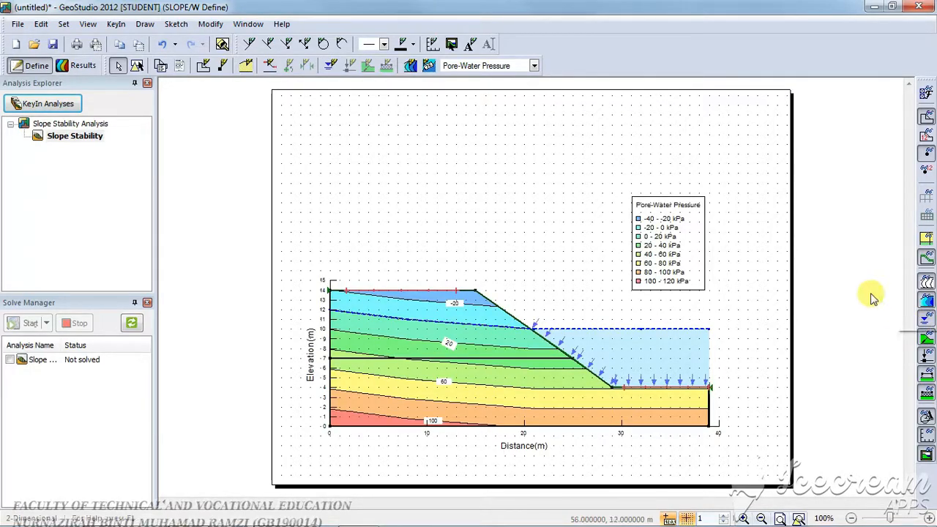
pyautogui.click(927, 93)
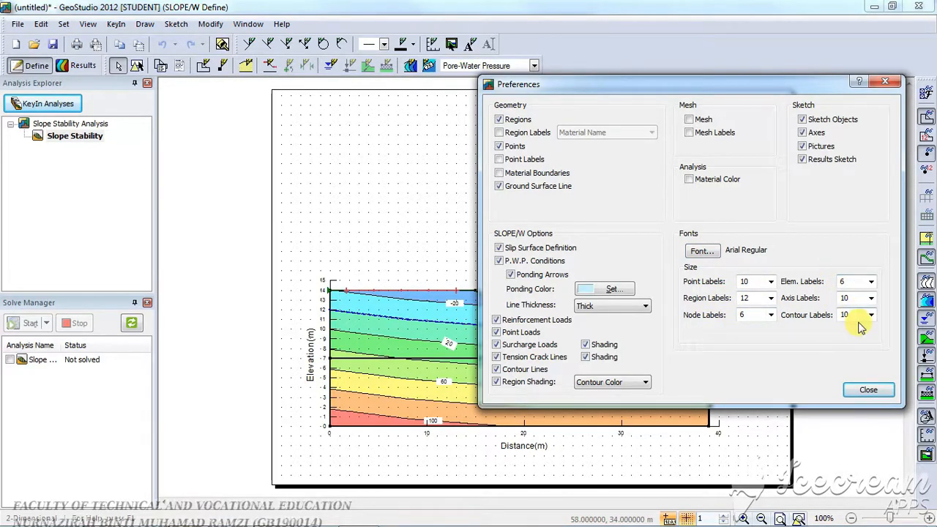
pyautogui.click(857, 395)
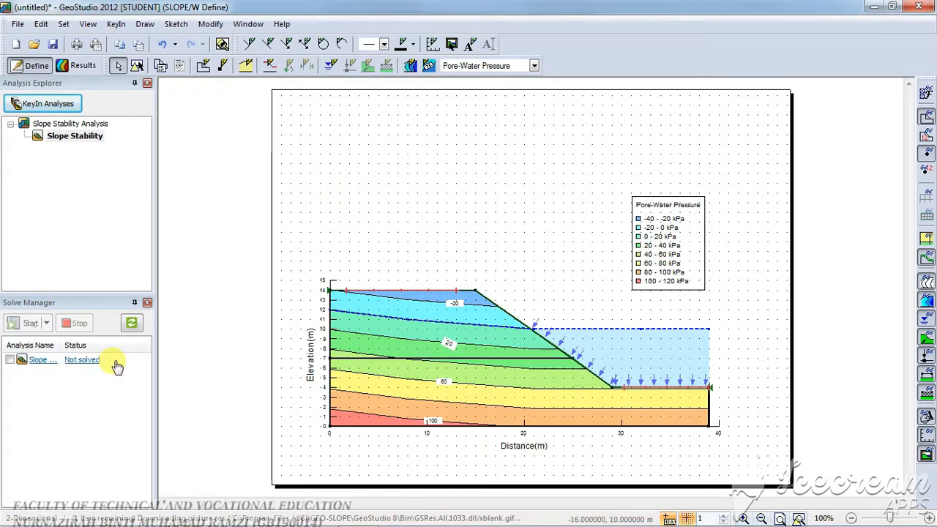
# Start solving the Slope Stability analysis and save the project as Example 1 in GeoStudio Compressed format.
pyautogui.click(10, 360)
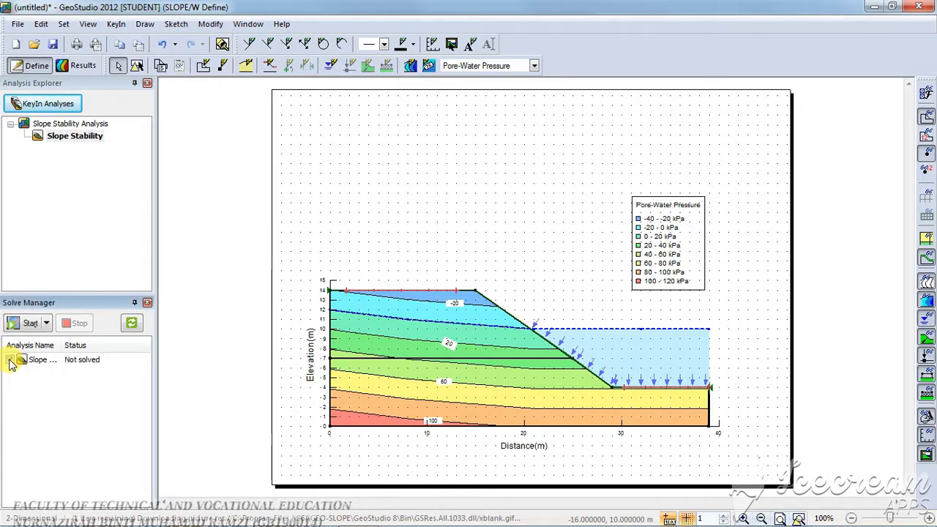
pyautogui.click(28, 325)
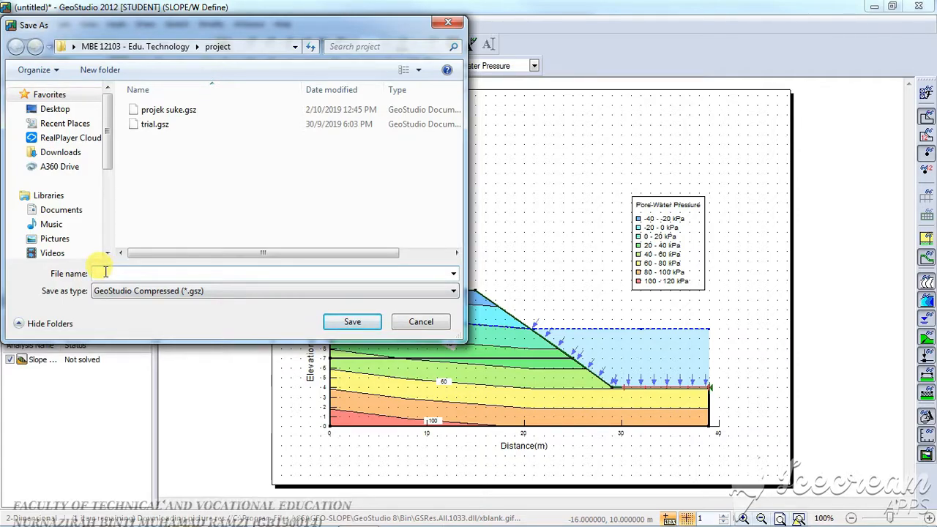
pyautogui.write('Example 1')
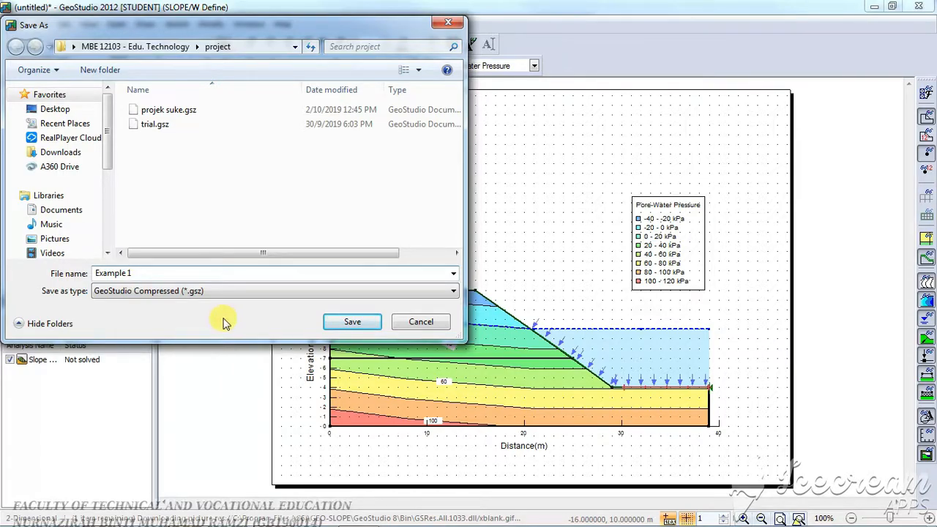
pyautogui.click(341, 325)
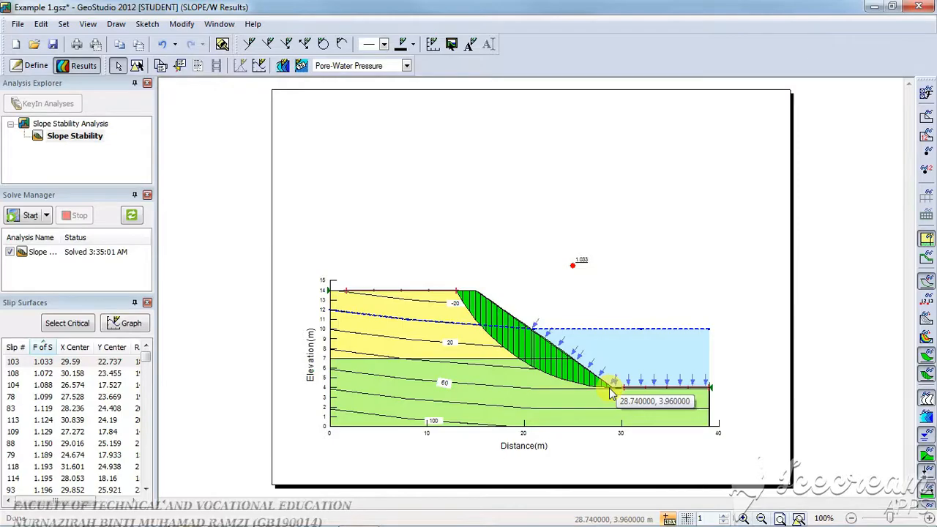
# Examine the free body diagram, force polygon and data of several slices across the critical slip surface, including slices 10 and 17.
pyautogui.click(590, 261)
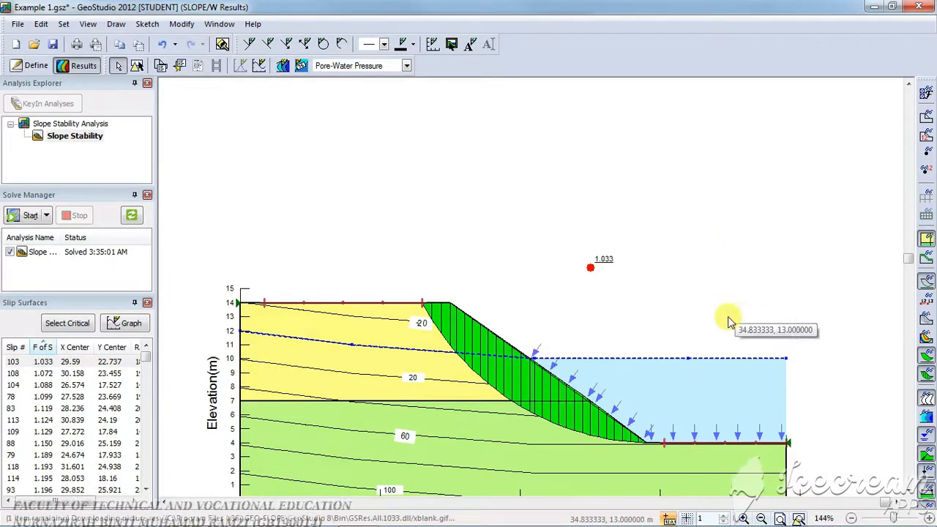
pyautogui.scroll(-2, 725, 317)
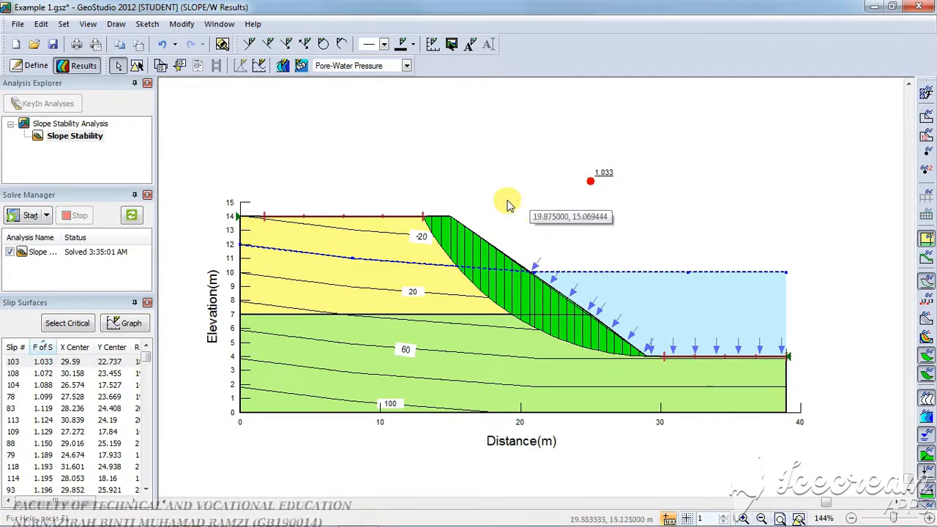
pyautogui.click(88, 26)
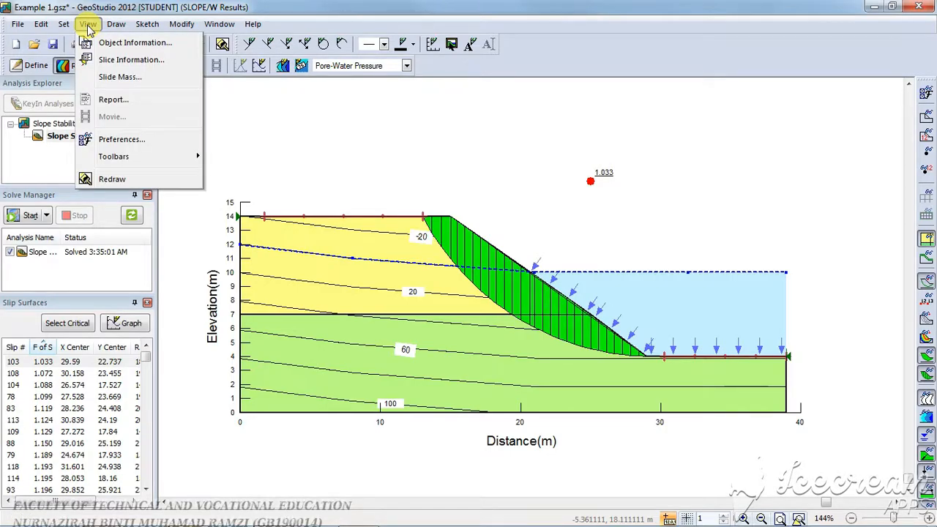
pyautogui.click(128, 60)
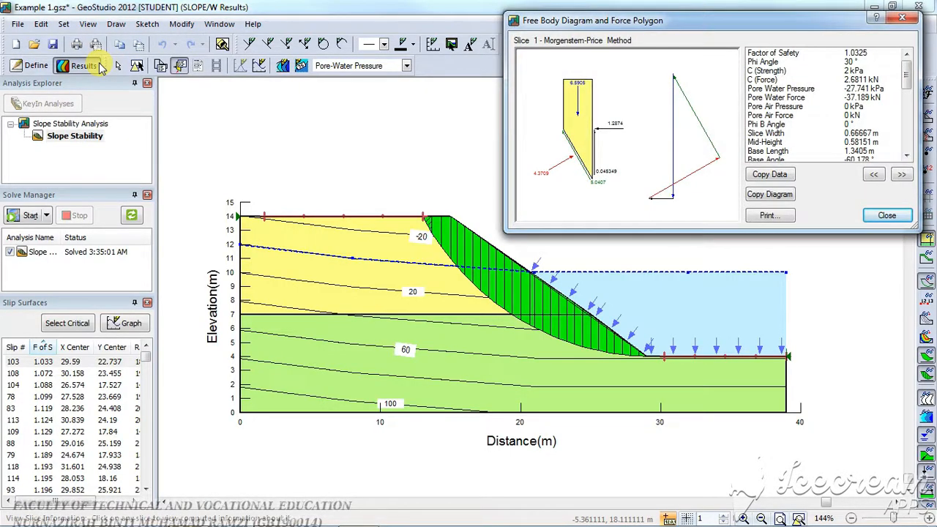
pyautogui.click(444, 226)
pyautogui.click(468, 250)
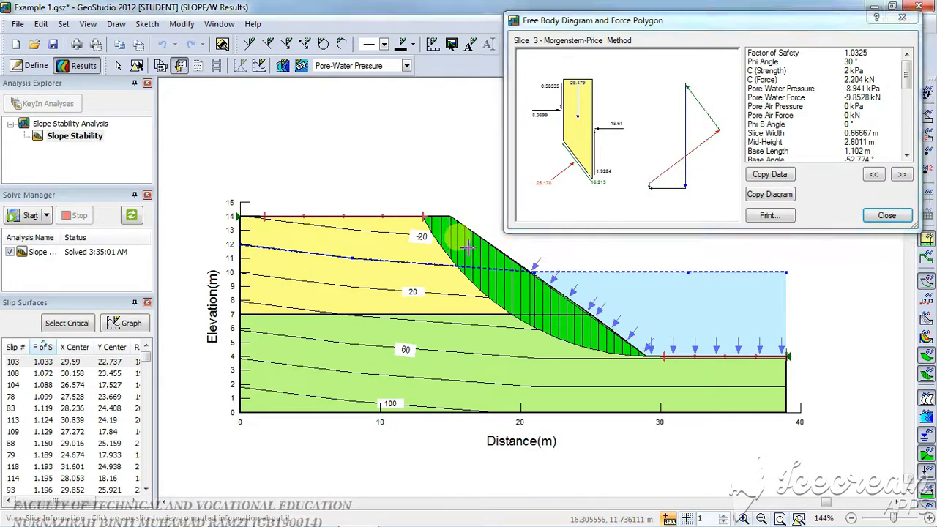
pyautogui.click(500, 283)
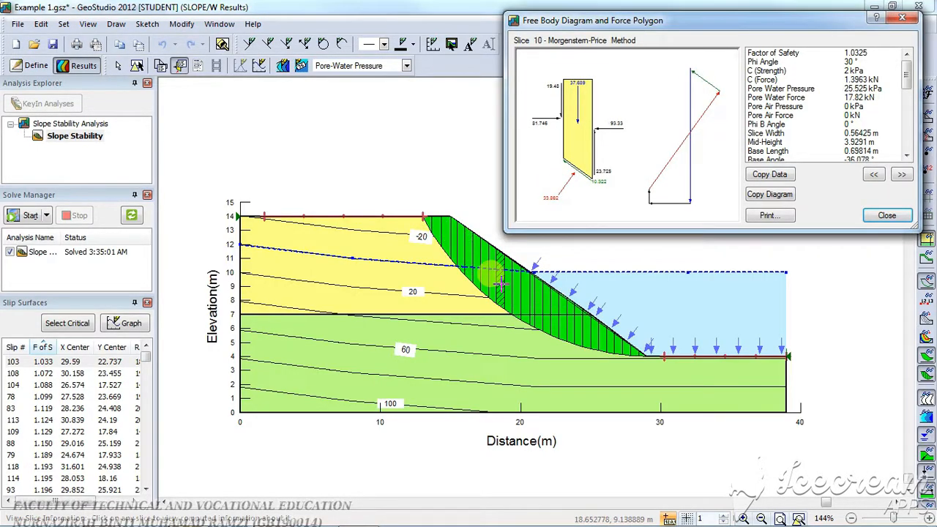
pyautogui.click(556, 314)
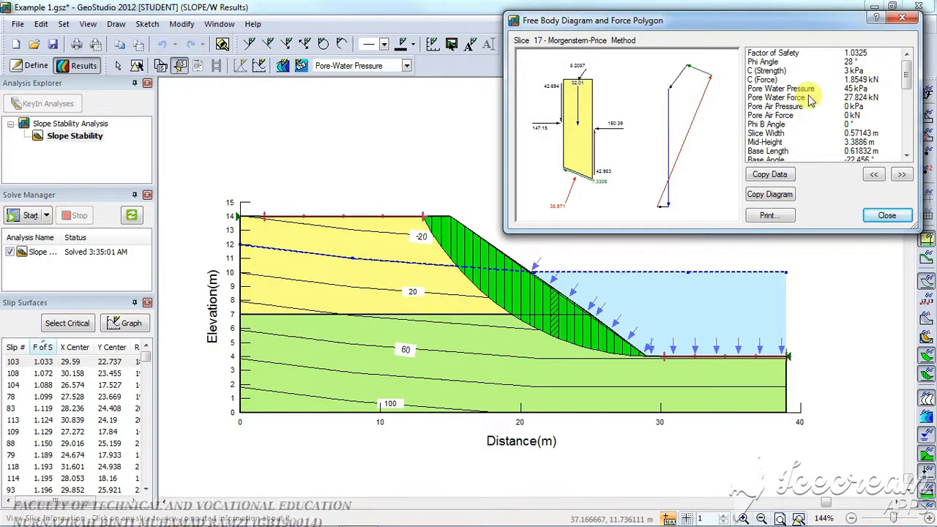
pyautogui.moveTo(907, 73); pyautogui.dragTo(919, 137)
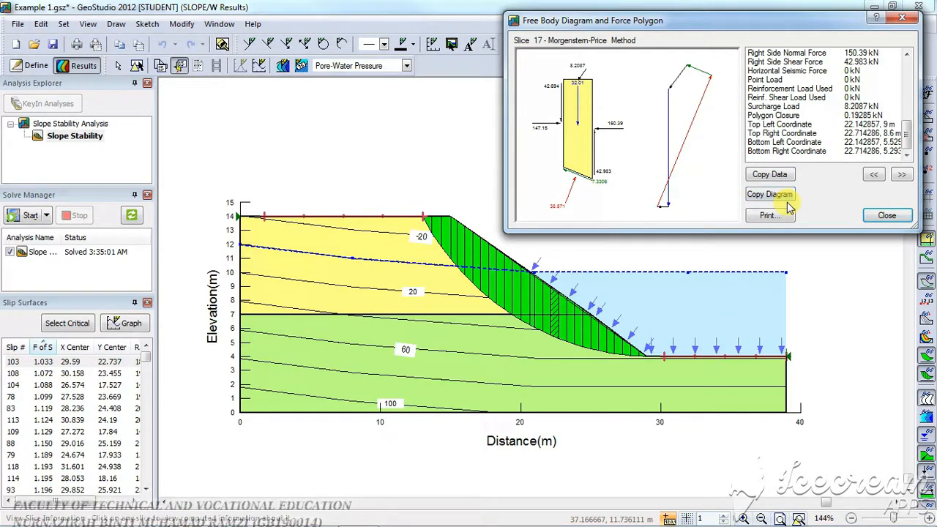
pyautogui.click(887, 216)
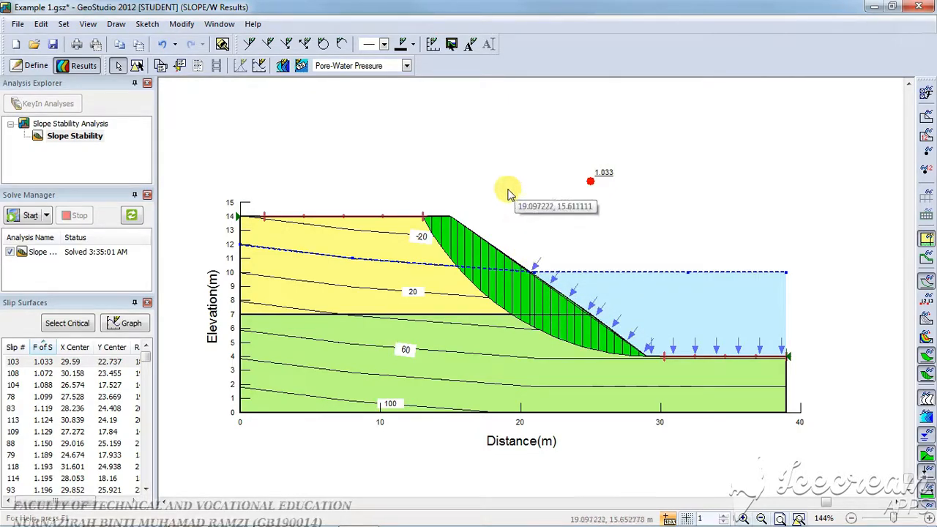
# Generate the analysis report as Example 1.html, replacing the existing file, and review its material and slip surface sections.
pyautogui.click(88, 24)
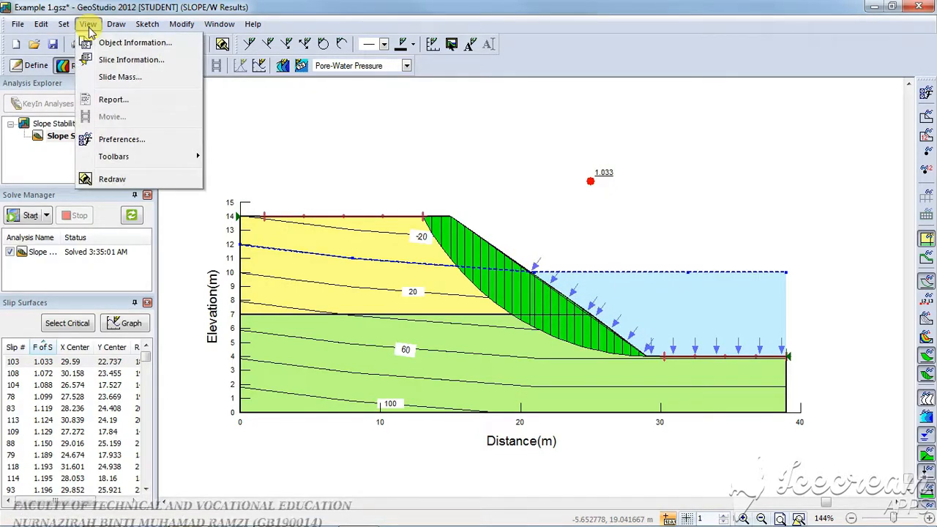
pyautogui.click(109, 102)
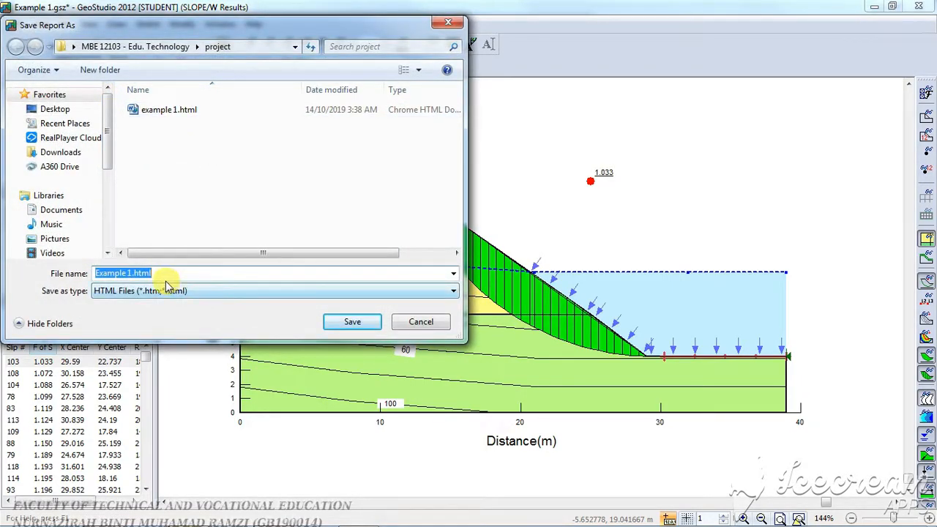
pyautogui.click(347, 320)
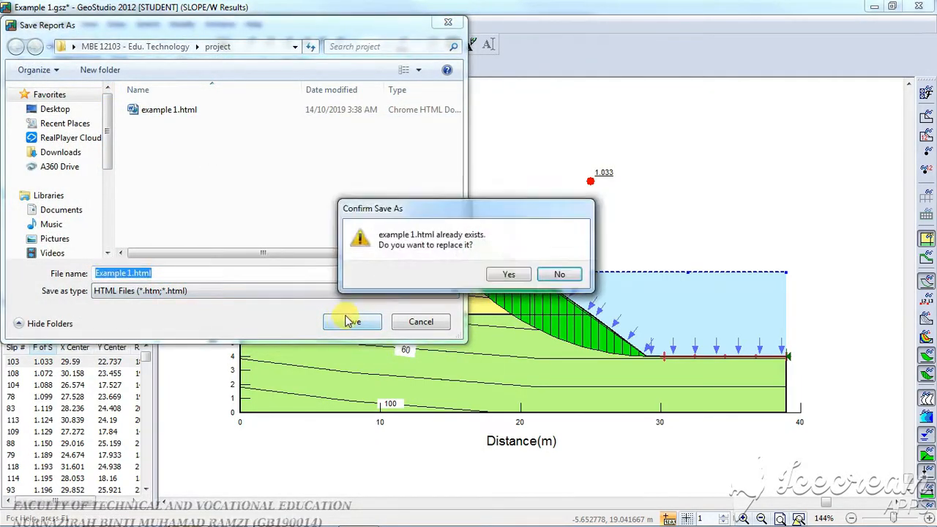
pyautogui.click(513, 274)
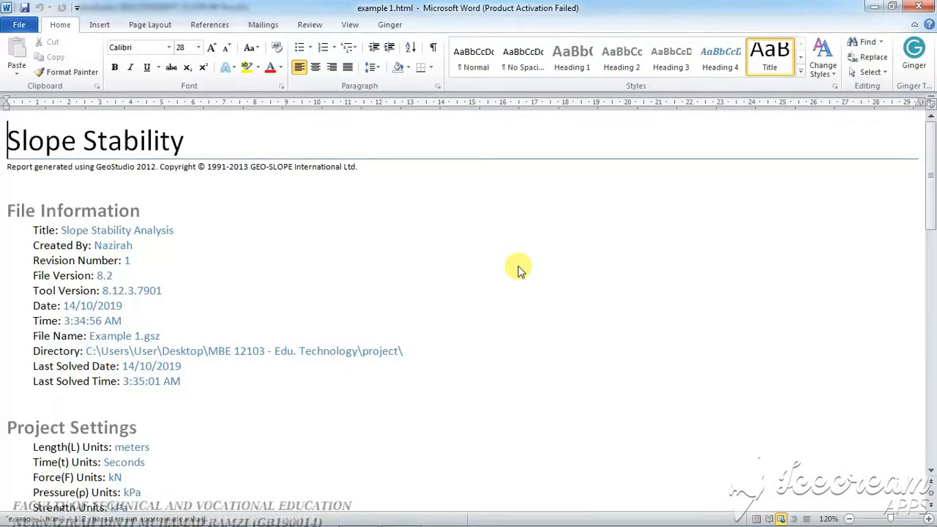
pyautogui.moveTo(927, 140); pyautogui.dragTo(924, 268)
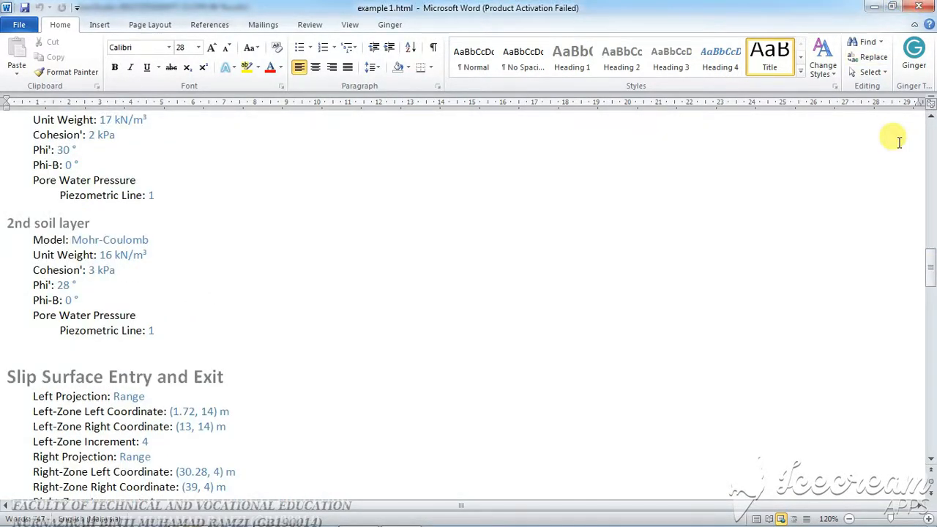
pyautogui.click(919, 7)
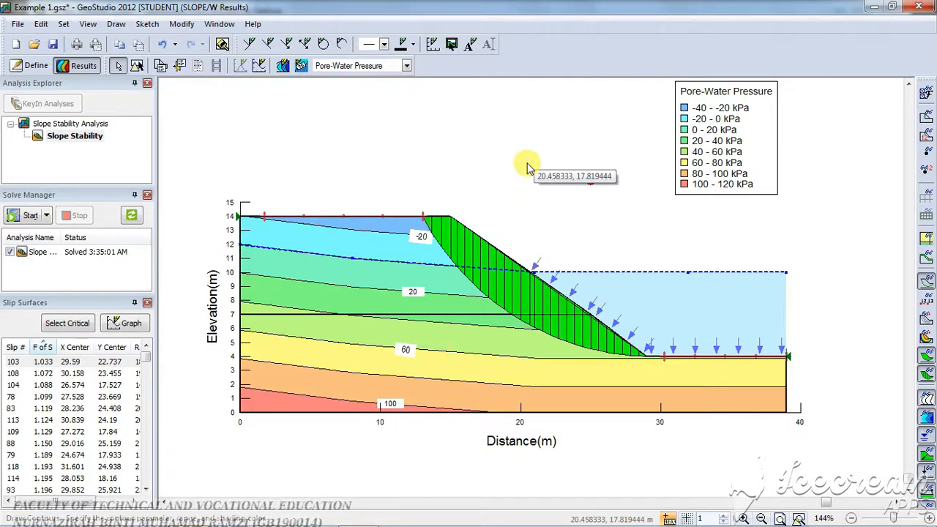
# Review the pore-water pressure contour settings and read the Draw Contours topic in GeoStudio Help, looking over its contents list and search page.
pyautogui.click(282, 66)
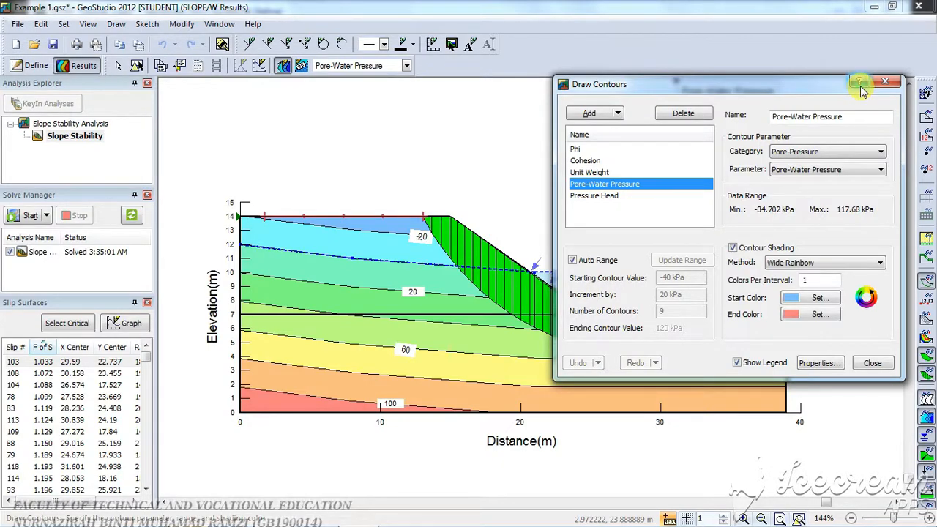
pyautogui.click(860, 81)
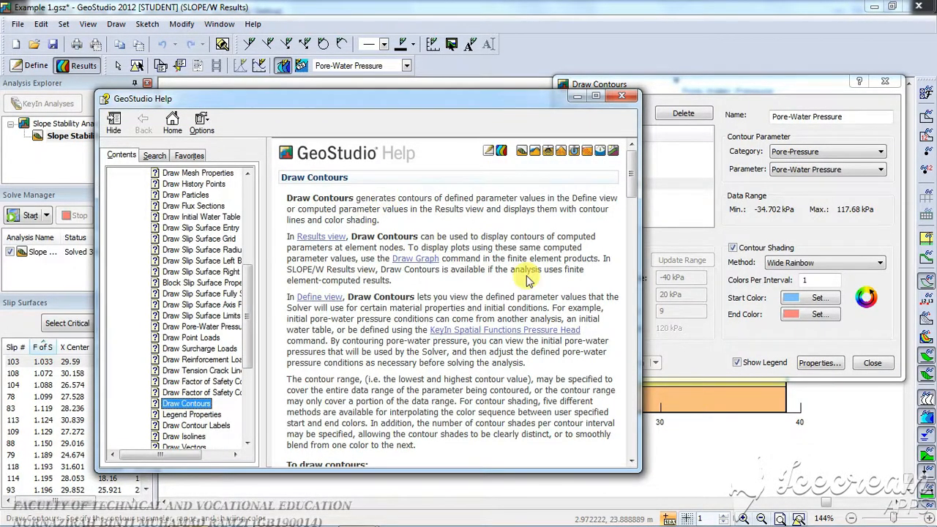
pyautogui.scroll(-2, 527, 278)
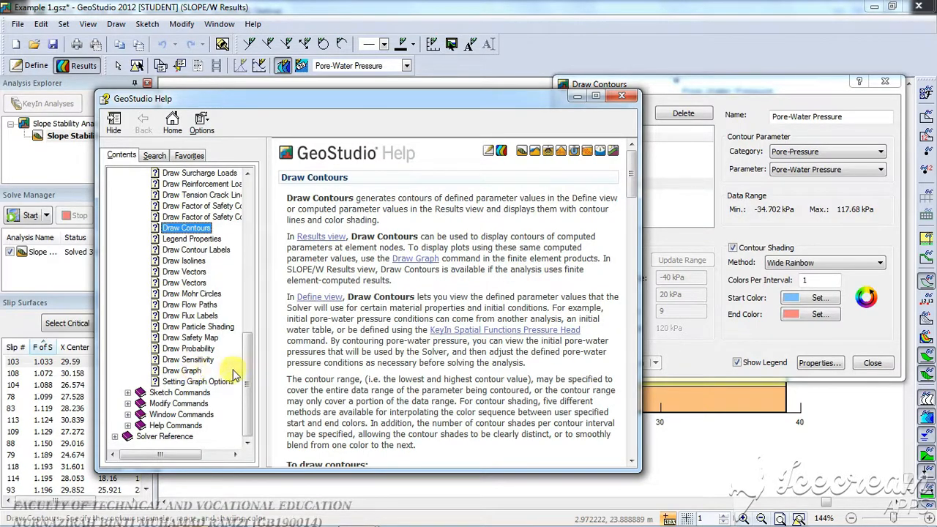
pyautogui.moveTo(250, 372); pyautogui.dragTo(249, 180)
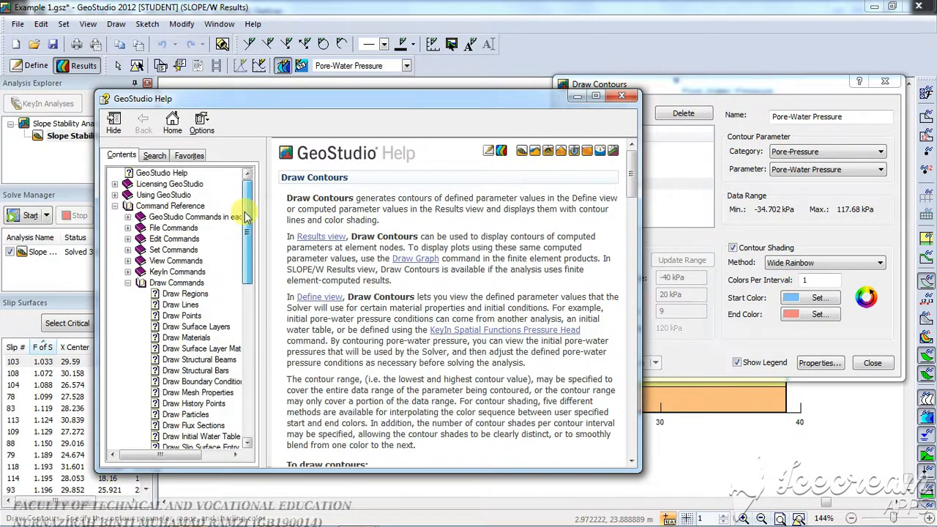
pyautogui.click(154, 156)
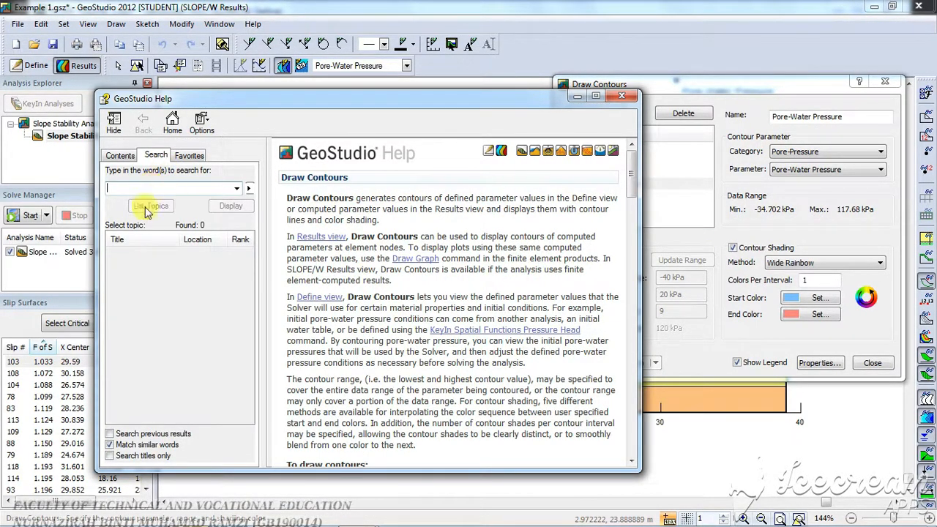
pyautogui.moveTo(634, 180)
pyautogui.mouseDown()
pyautogui.moveTo(634, 235)
pyautogui.moveTo(634, 156)
pyautogui.mouseUp()
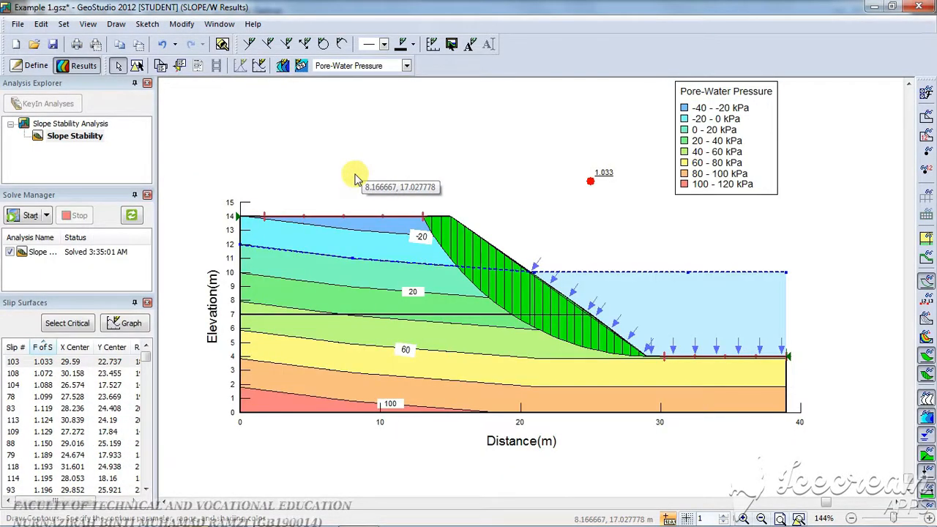
pyautogui.scroll(-1, 394, 200)
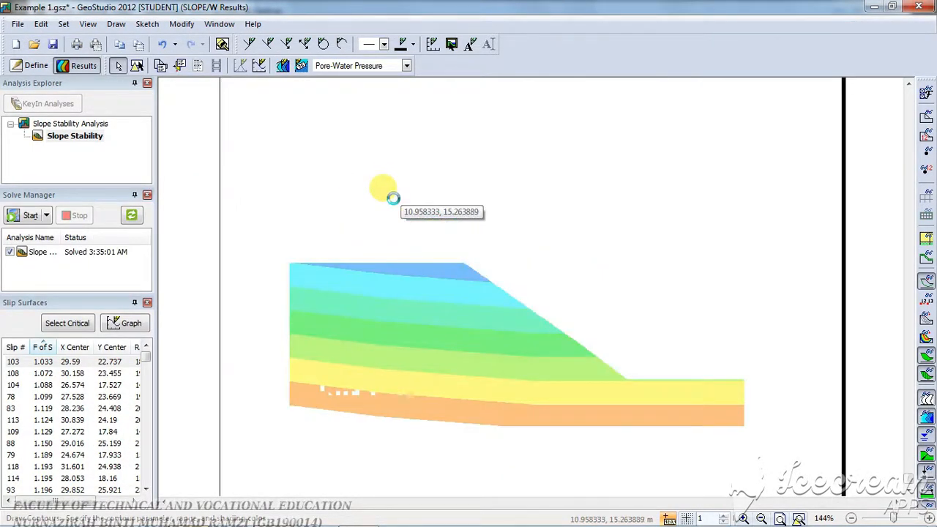
pyautogui.scroll(-1, 394, 199)
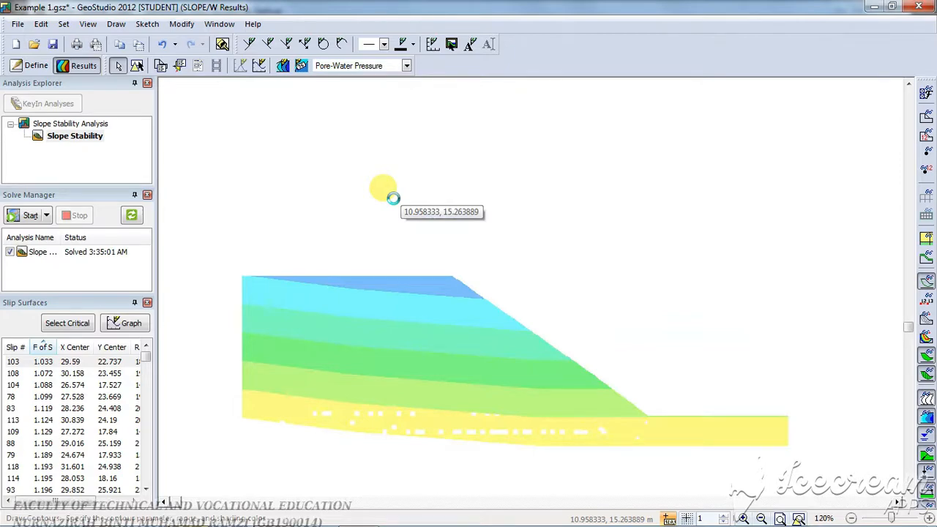